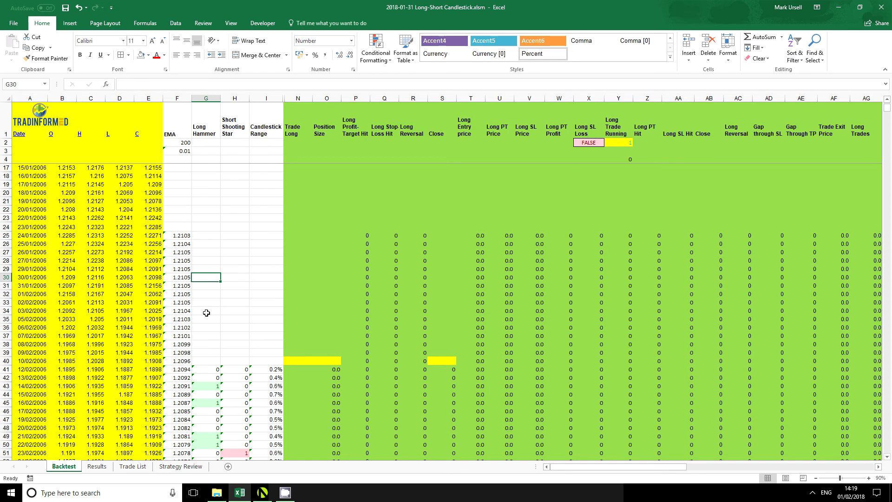
- Inspect the first Long Hammer formula in cell G41 of the Backtest sheet
scroll(213, 283, "down", 2)
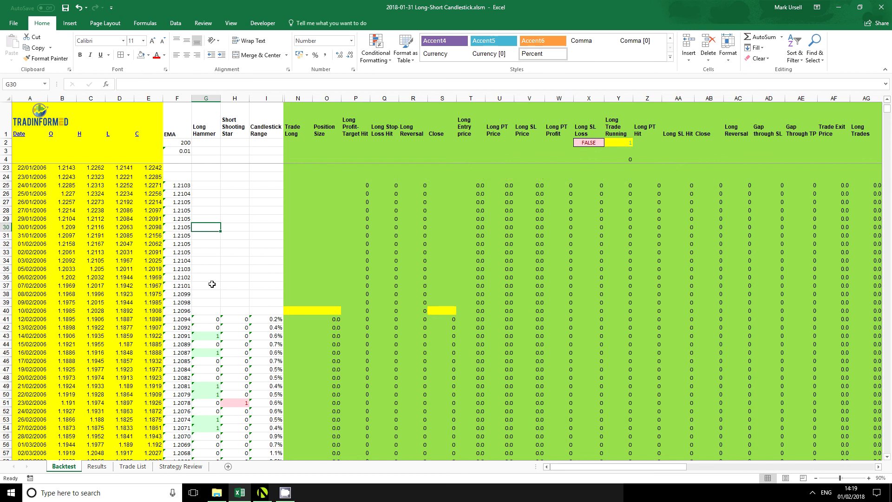
scroll(211, 285, "down", 1)
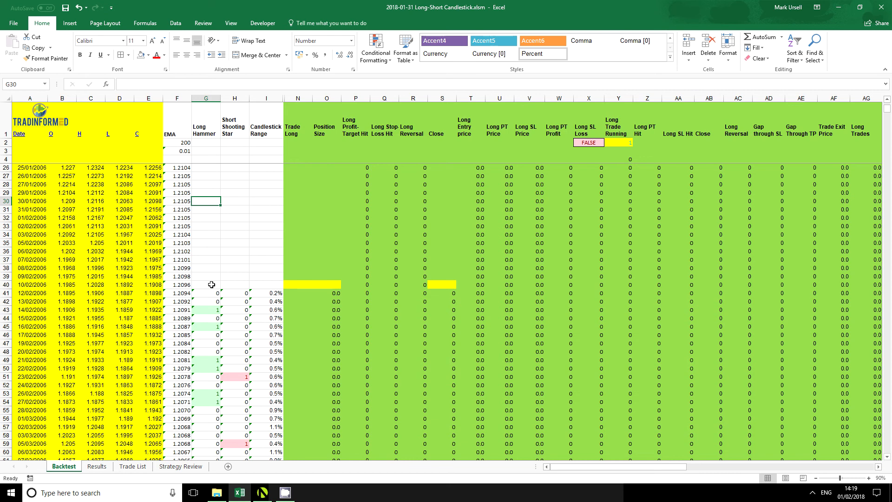
left_click(211, 293)
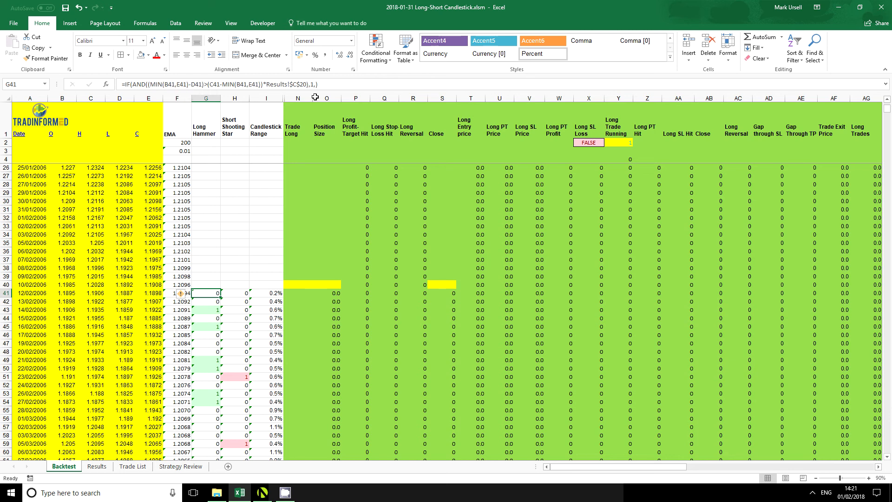
- Review the highlighted Long Hammer signal cells down to row 54 and return to the formula in G41
scroll(211, 277, "down", 2)
key("Down")
key("Down")
left_click(209, 277)
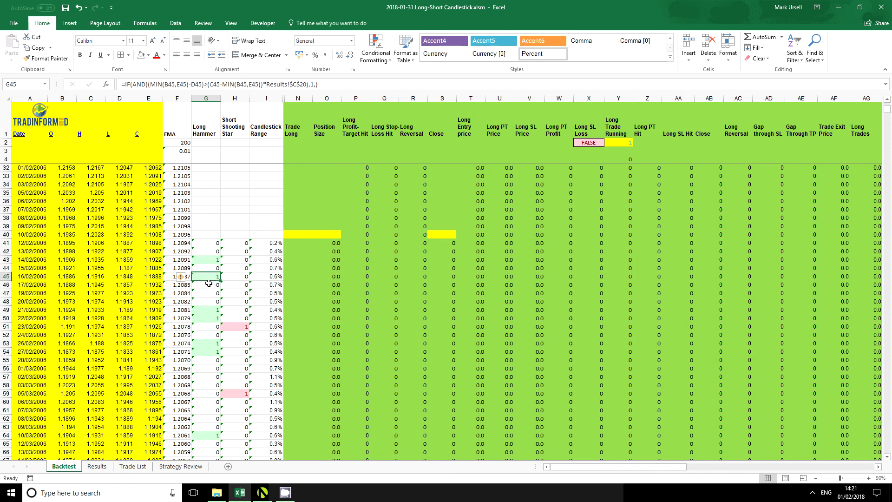
left_click(213, 310)
left_click(212, 317)
scroll(237, 292, "down", 2)
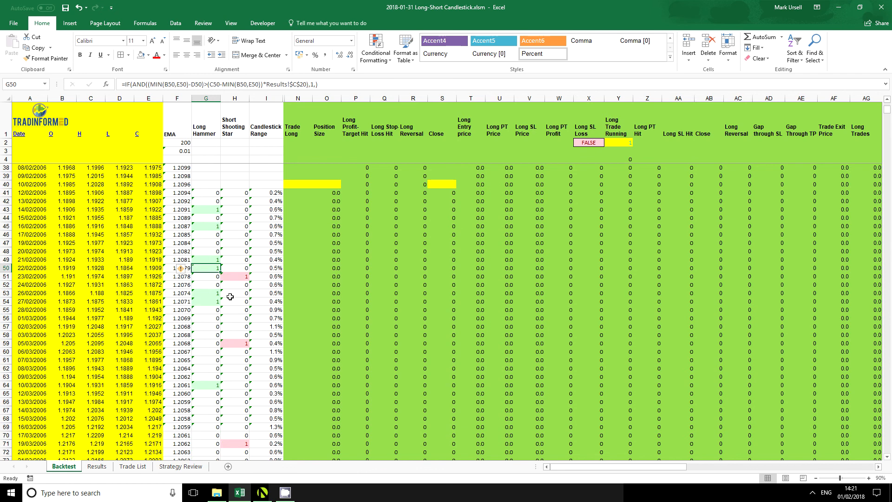
left_click(212, 294)
left_click(211, 302)
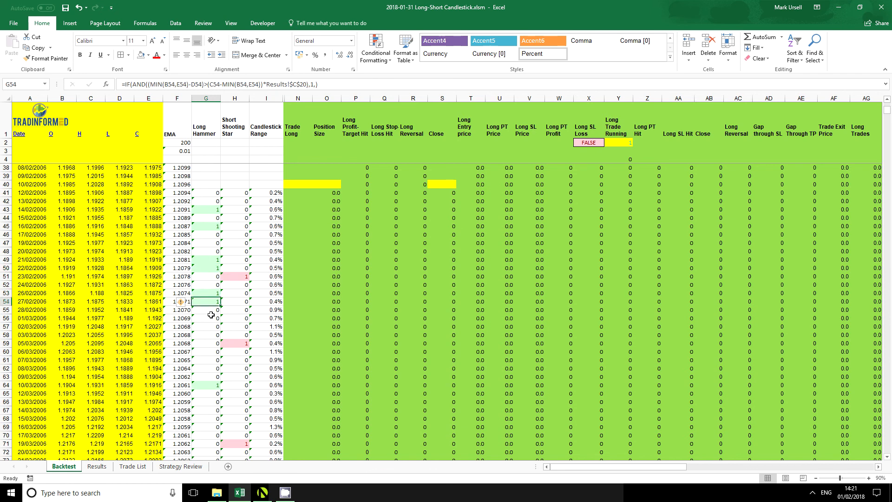
scroll(211, 302, "up", 2)
left_click(207, 243)
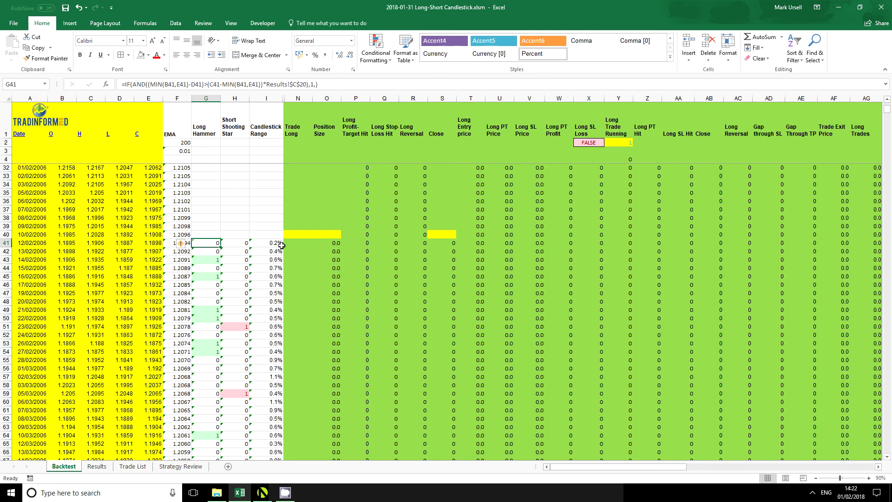
- Inspect the Short Shooting Star formula in H41 alongside the neighbouring Long Hammer cell
left_click(230, 242)
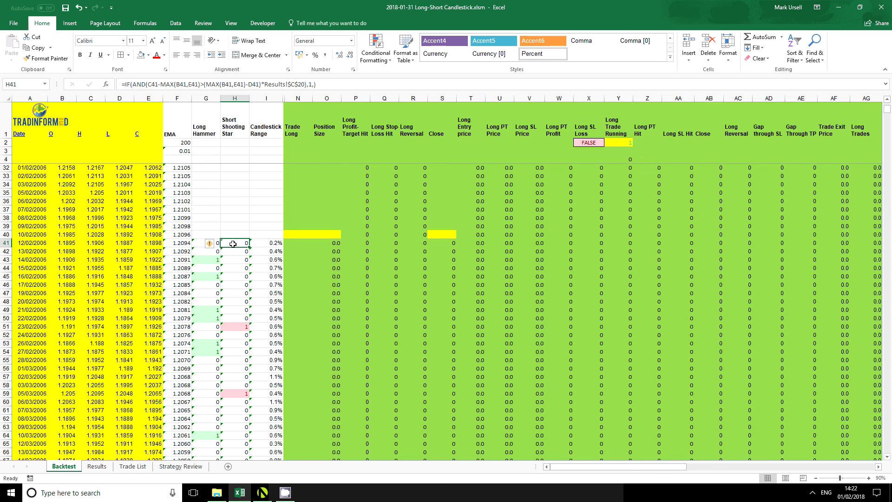
left_click(256, 221)
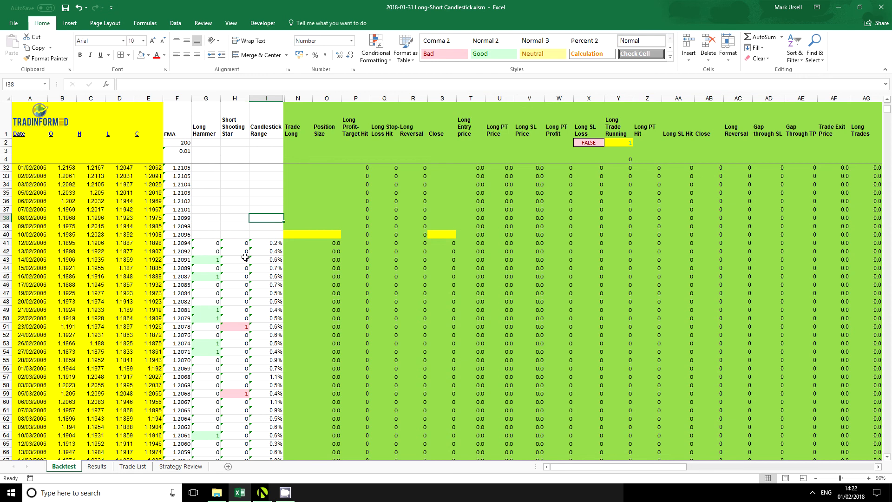
left_click_drag(213, 243, 234, 242)
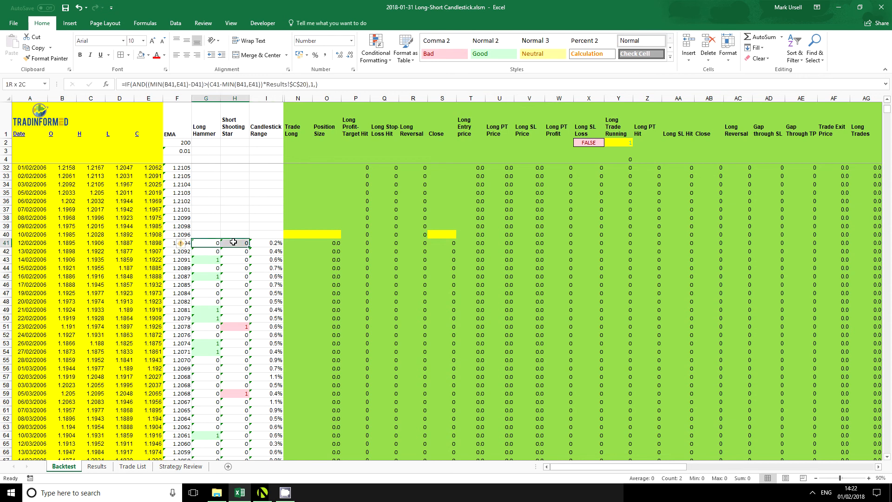
left_click(233, 242)
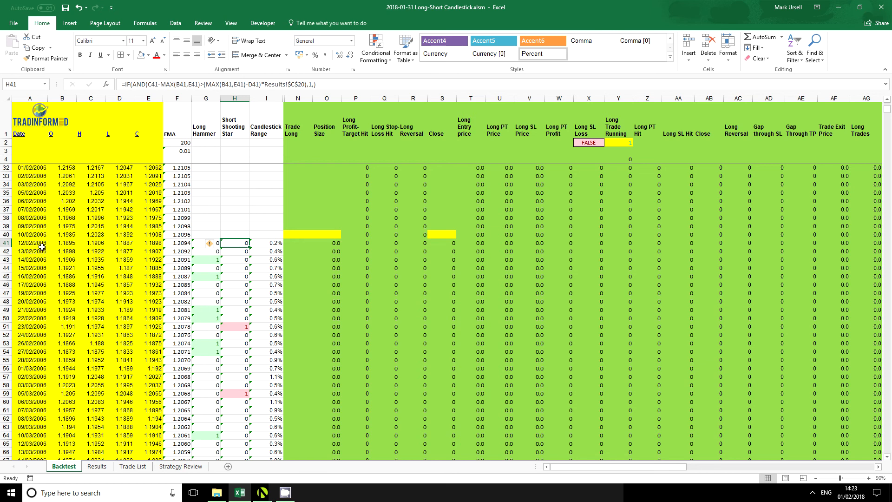
- Check the EMA formulas in cells F41 to F43
left_click(181, 244)
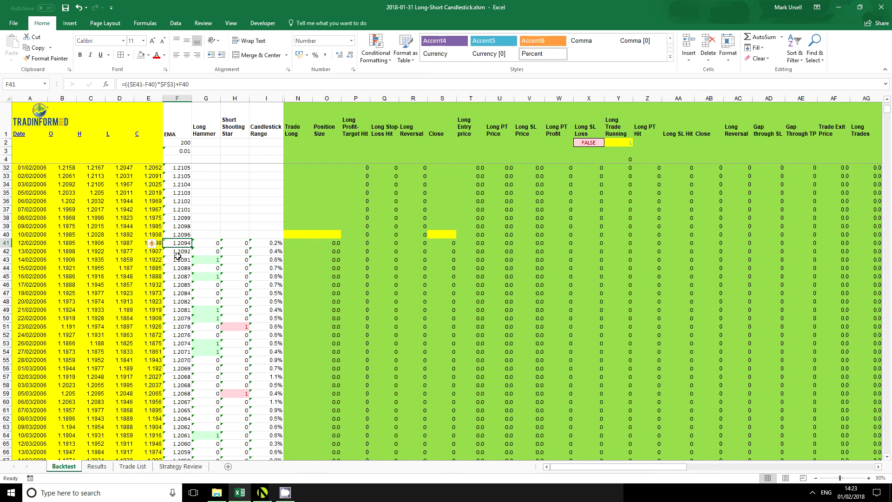
key("Down")
key("Down")
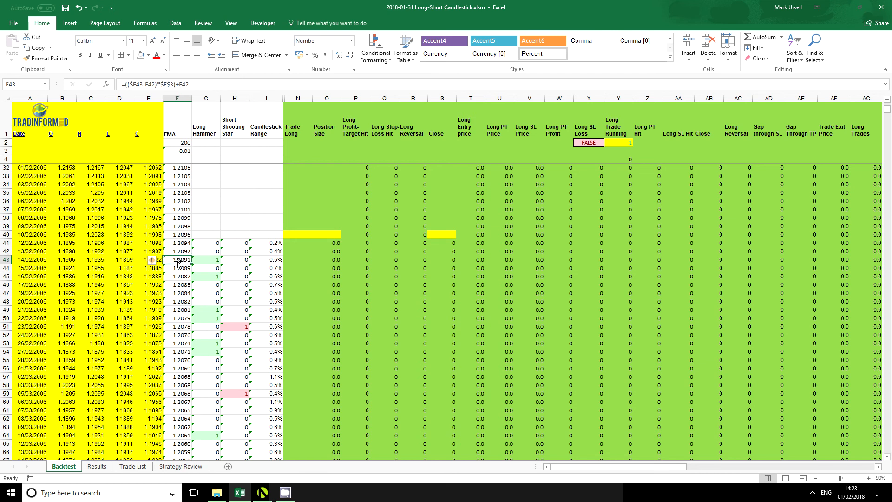
- Examine the Candlestick Range formula in I41 with its cell references, and the Trade Long entry formula in N41
left_click(271, 244)
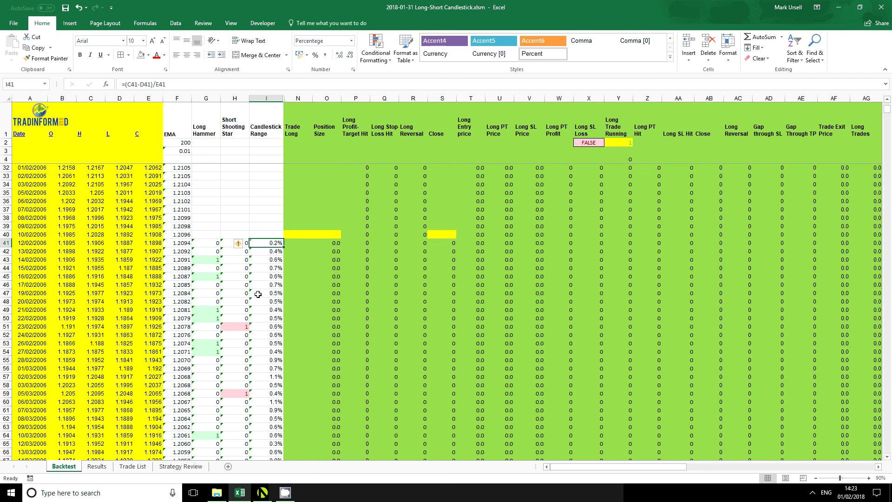
double_click(265, 243)
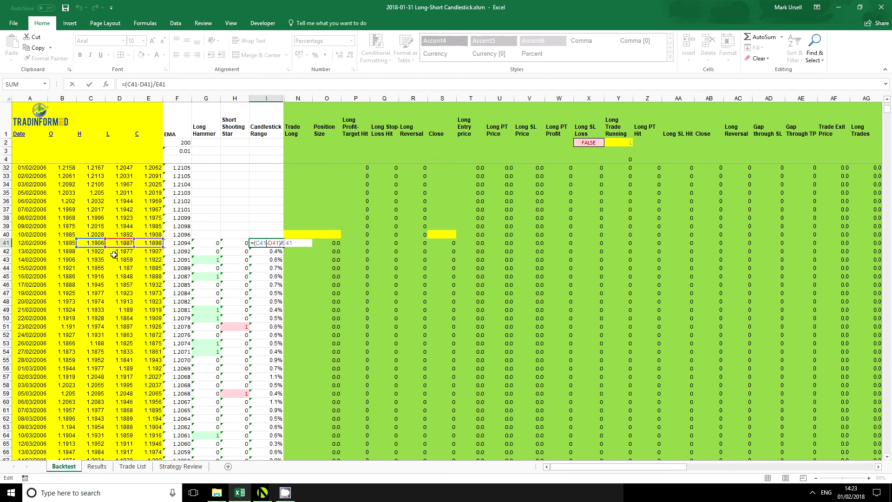
key("ctrl+Return")
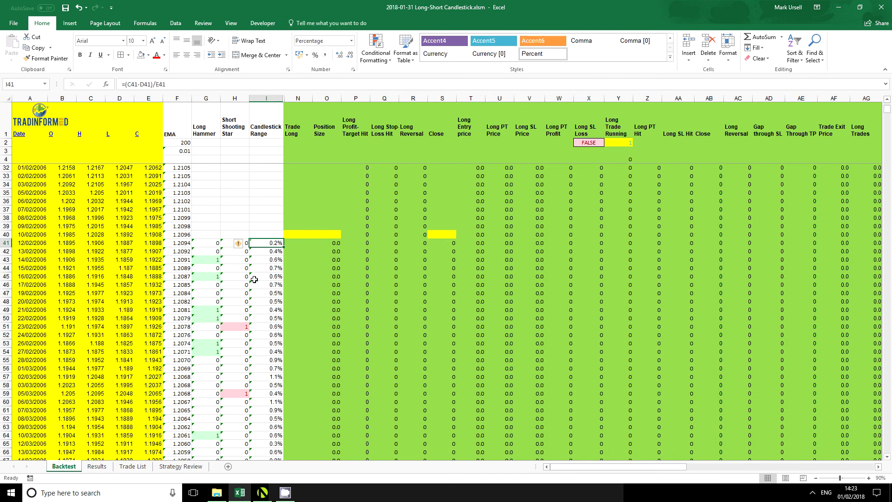
left_click(294, 244)
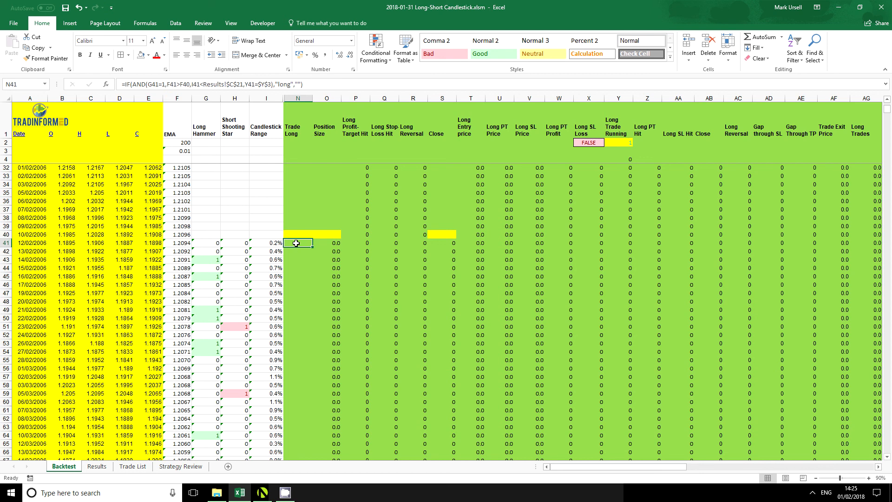
- Show the Results sheet and review the Starting Capital and the percentage and fixed trading cost inputs
left_click(96, 466)
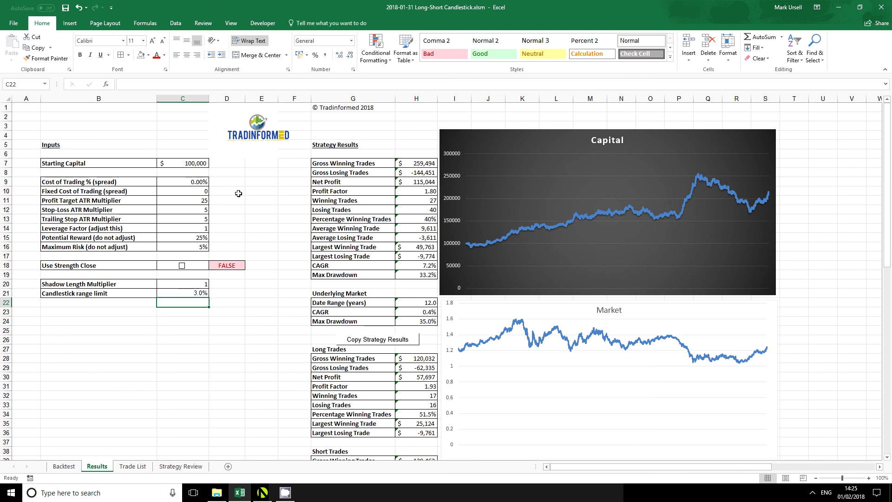
left_click(192, 162)
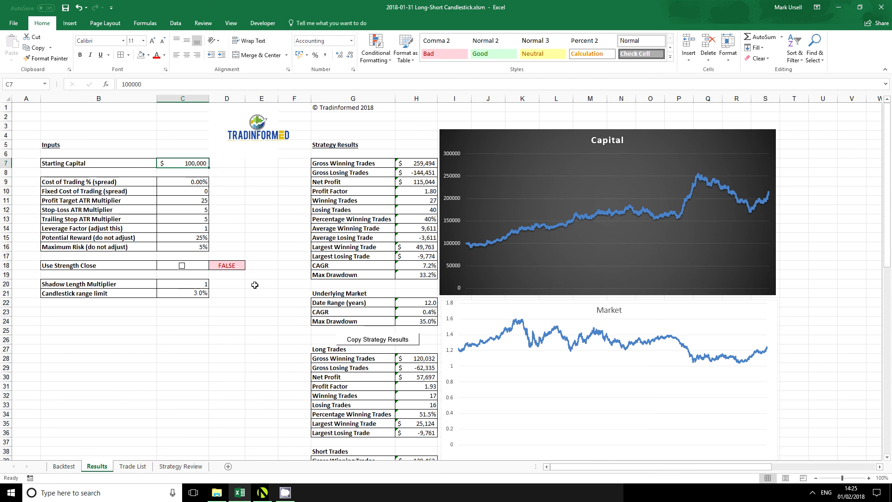
left_click(184, 183)
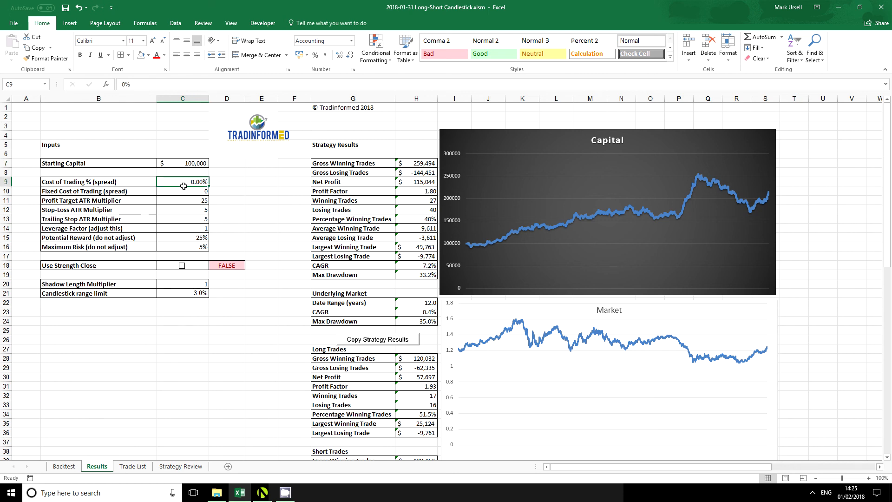
left_click_drag(183, 186, 184, 192)
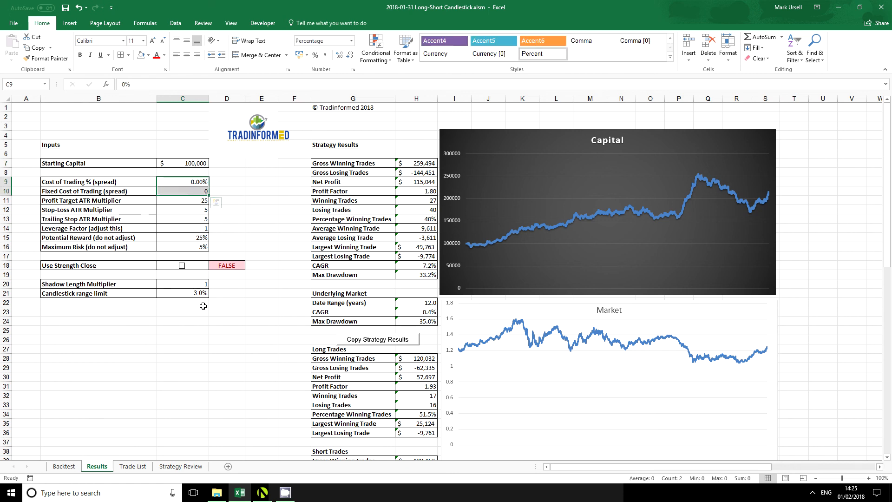
- Review the Profit Target, Stop-Loss and Trailing Stop ATR Multiplier inputs in C11:C13
left_click_drag(186, 201, 188, 219)
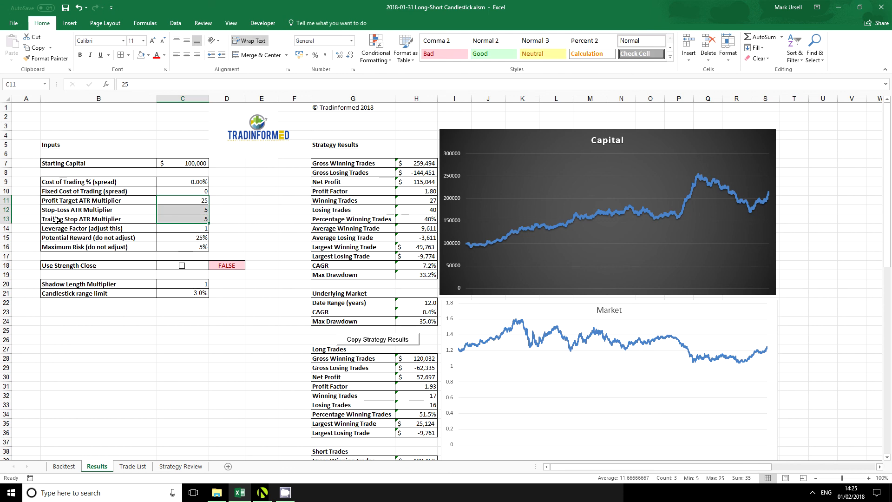
left_click(178, 200)
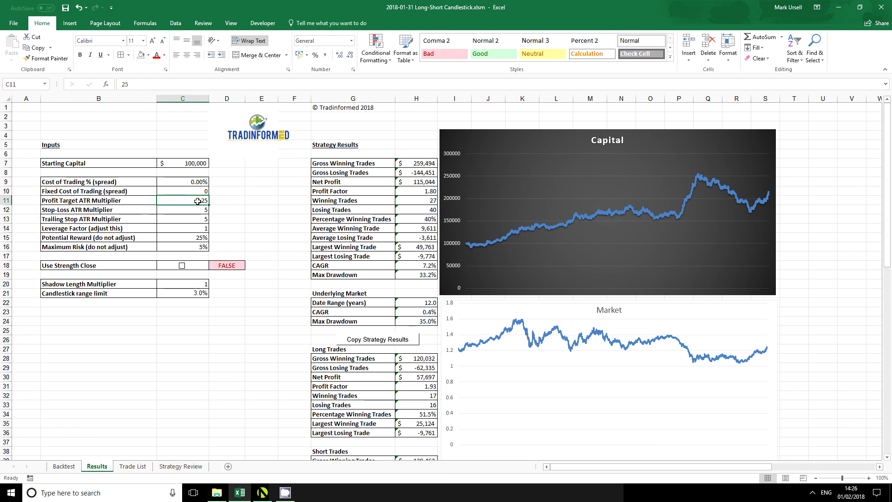
mouse_move(199, 201)
left_mouse_down()
mouse_move(195, 218)
mouse_move(195, 206)
left_mouse_up()
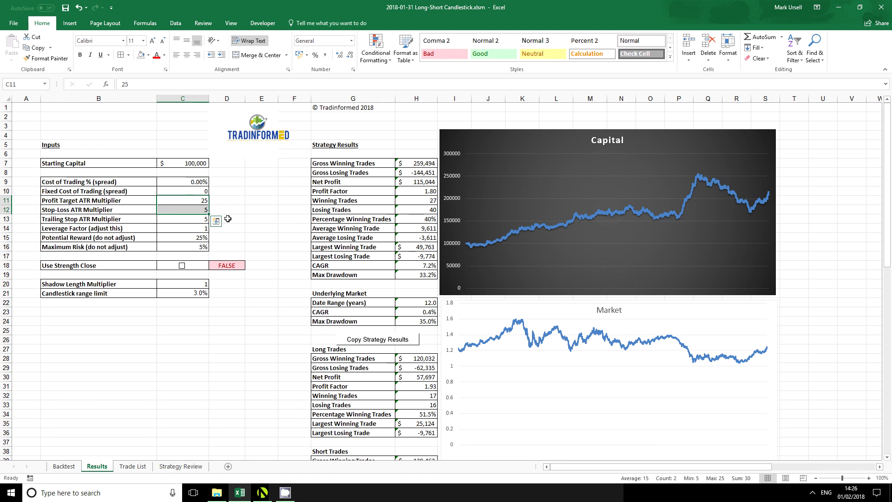
left_click(195, 199)
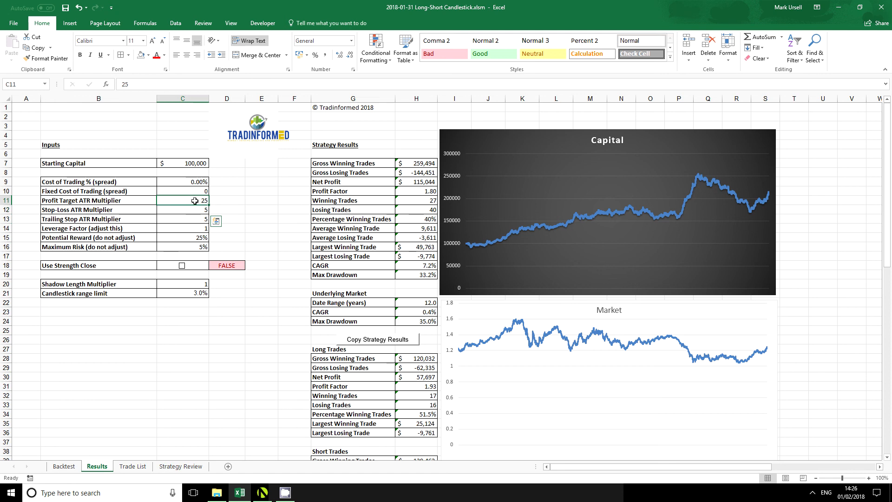
left_click(196, 210)
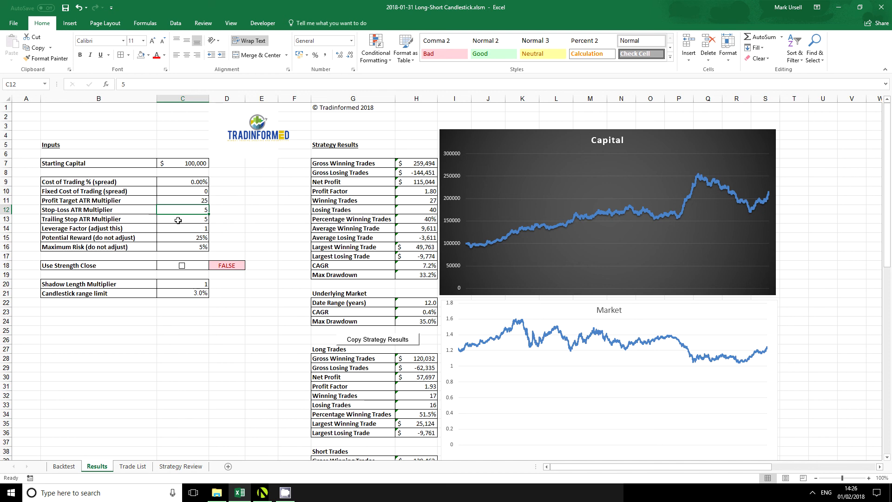
left_click(194, 198)
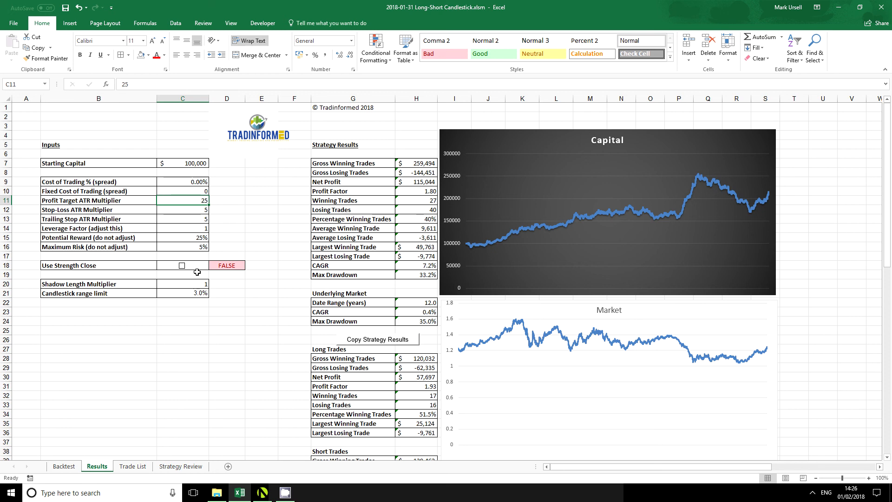
left_click(189, 221)
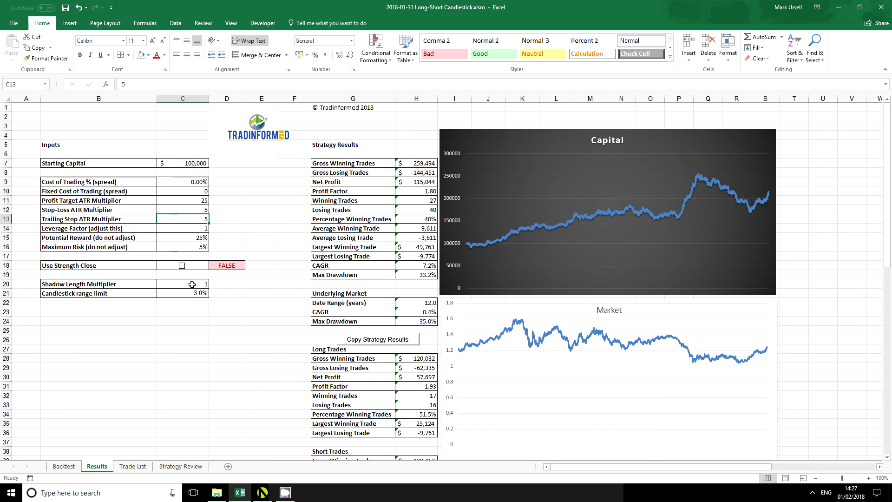
- Set the Shadow Length Multiplier in C20 of the Results sheet to 2
left_click(177, 281)
left_click_drag(178, 281, 181, 292)
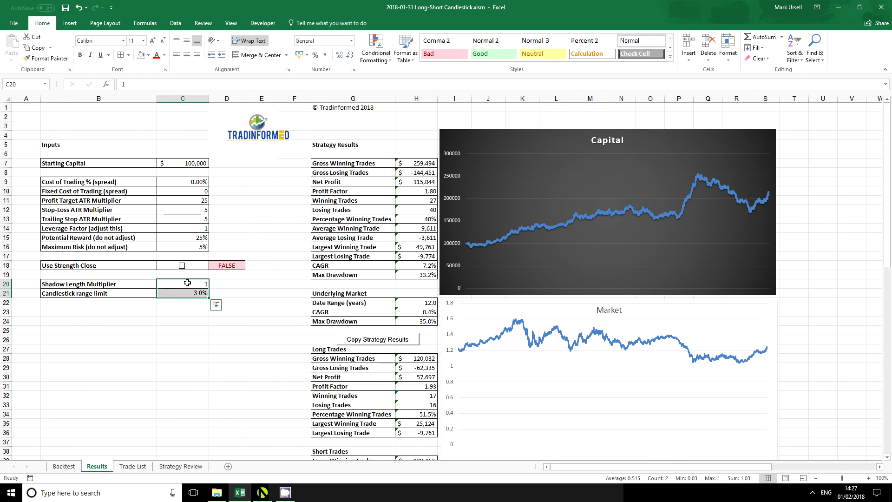
left_click(188, 283)
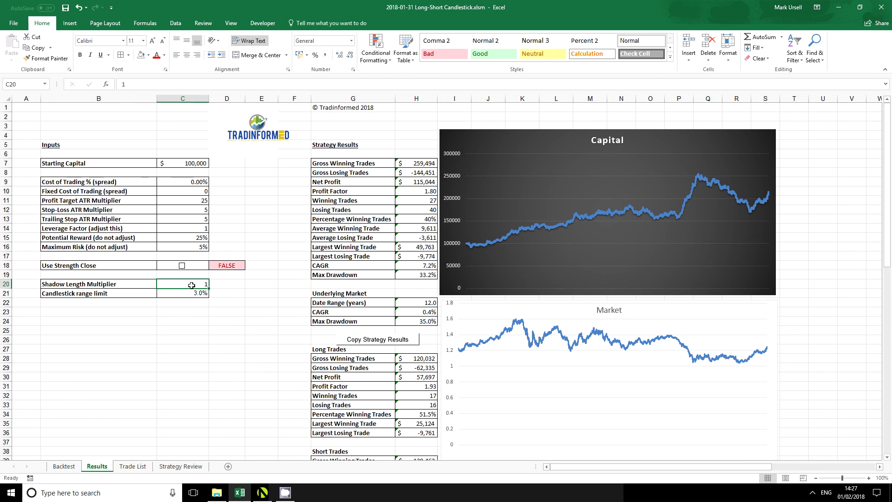
type("2")
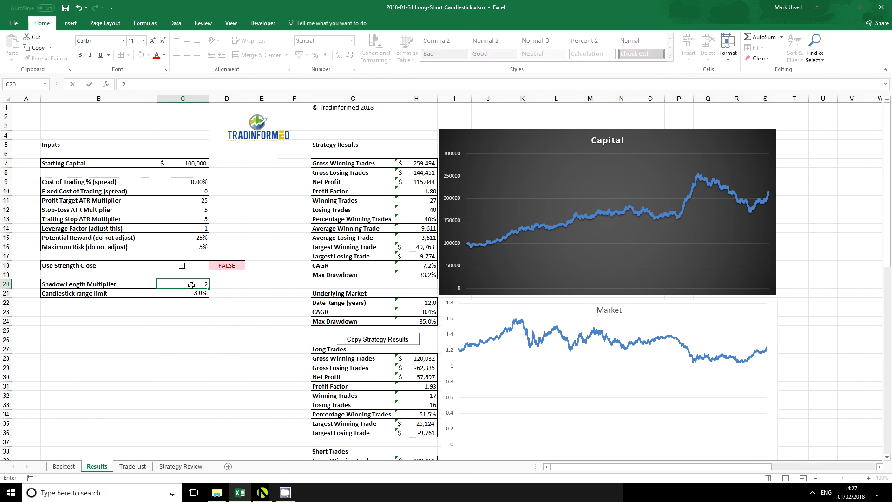
key("Return")
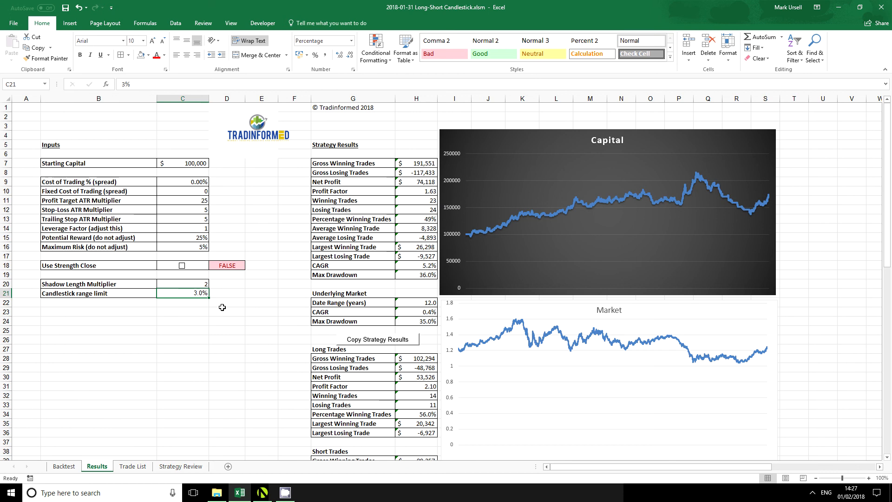
- Set the Shadow Length Multiplier in C20 to 3
key("Up")
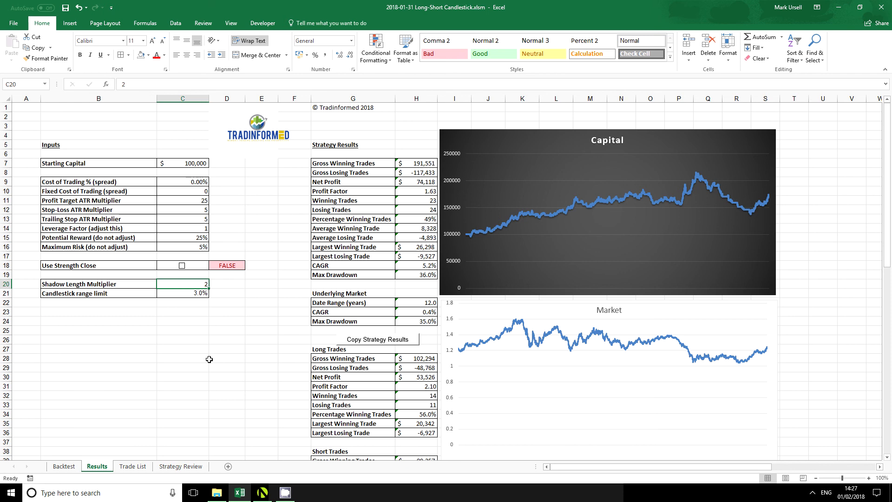
type("3")
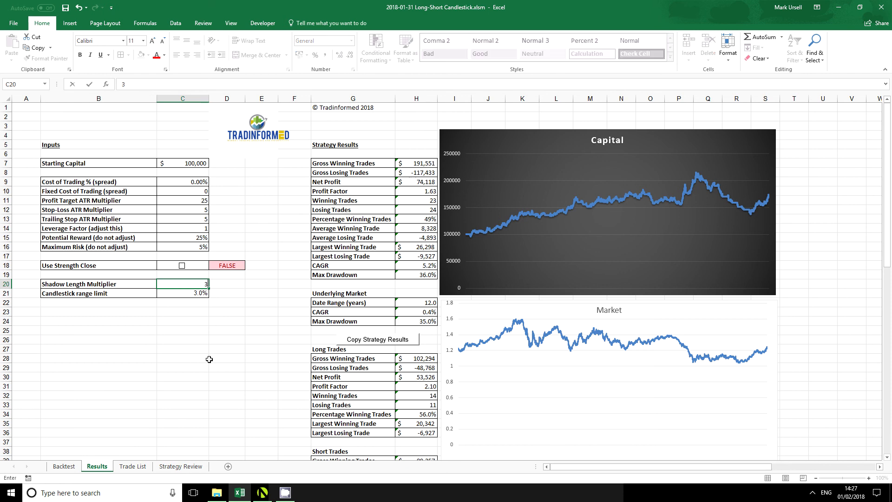
key("Return")
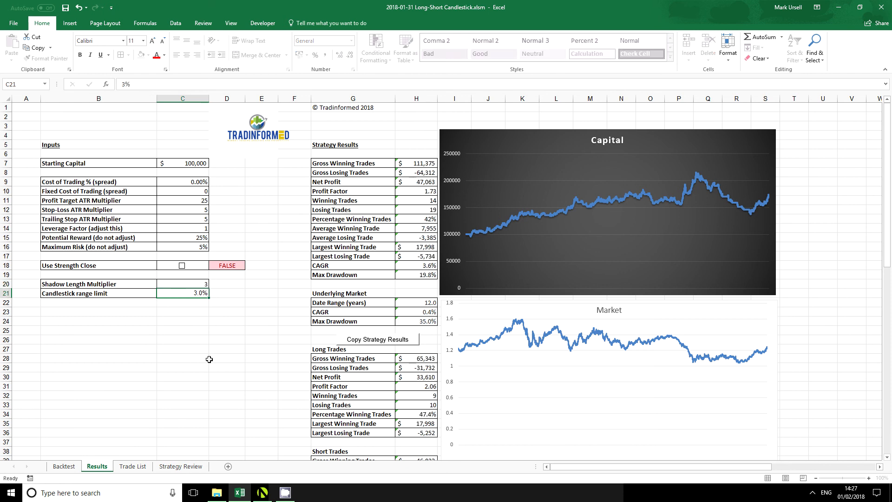
- Review the Winning Trades and Losing Trades counts in H11:H12 for the Shadow Length Multiplier of 3
left_click(179, 281)
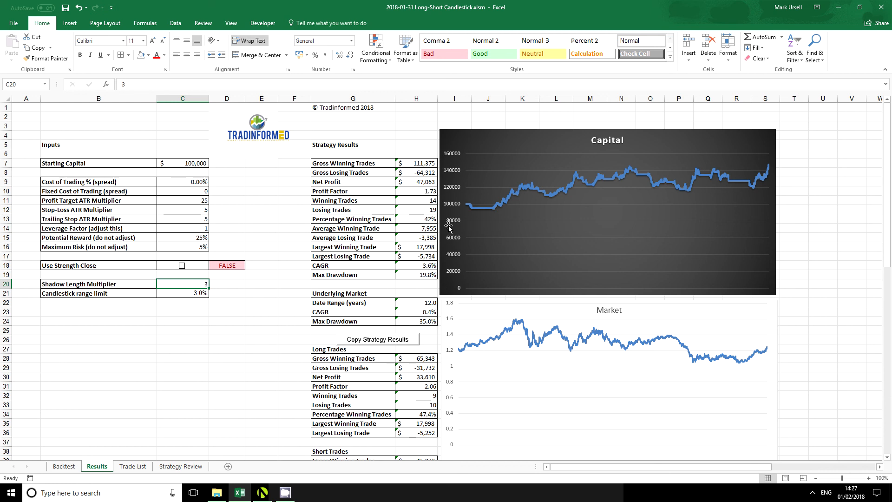
left_click_drag(423, 200, 422, 210)
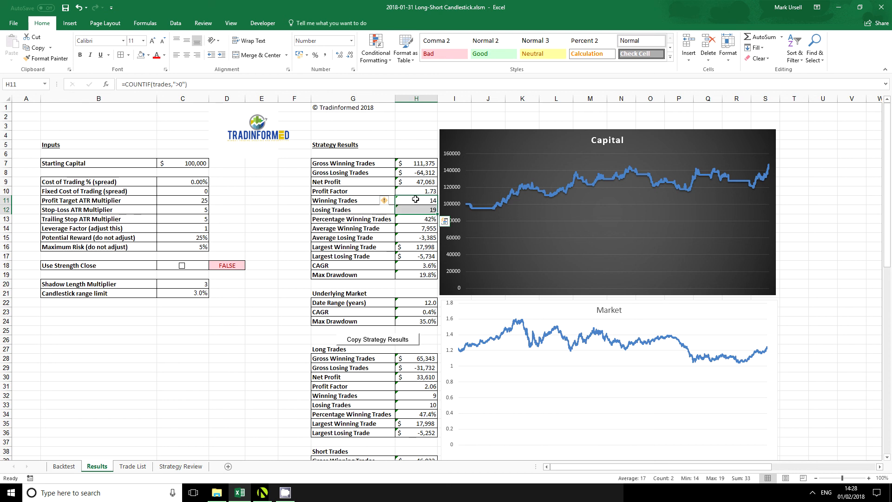
left_click_drag(415, 199, 416, 210)
mouse_move(426, 209)
left_mouse_down()
mouse_move(426, 201)
mouse_move(426, 209)
left_mouse_up()
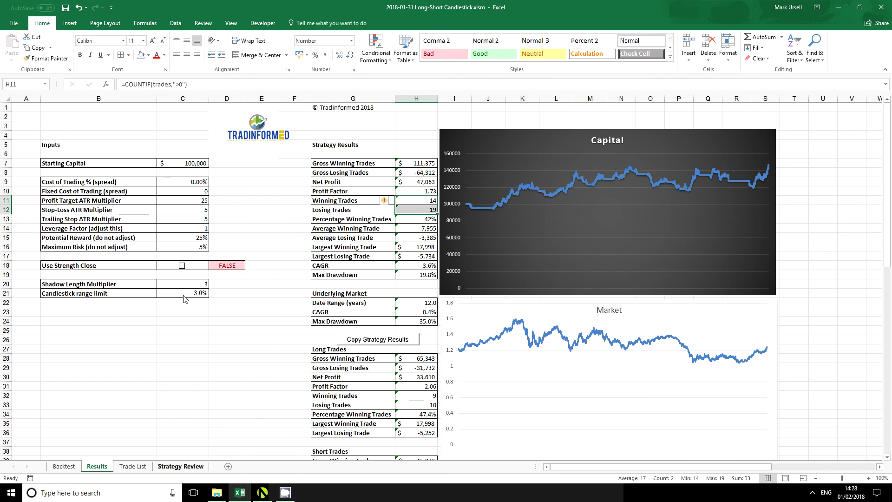
- Set the Shadow Length Multiplier in C20 to 1
left_click(192, 284)
type("1")
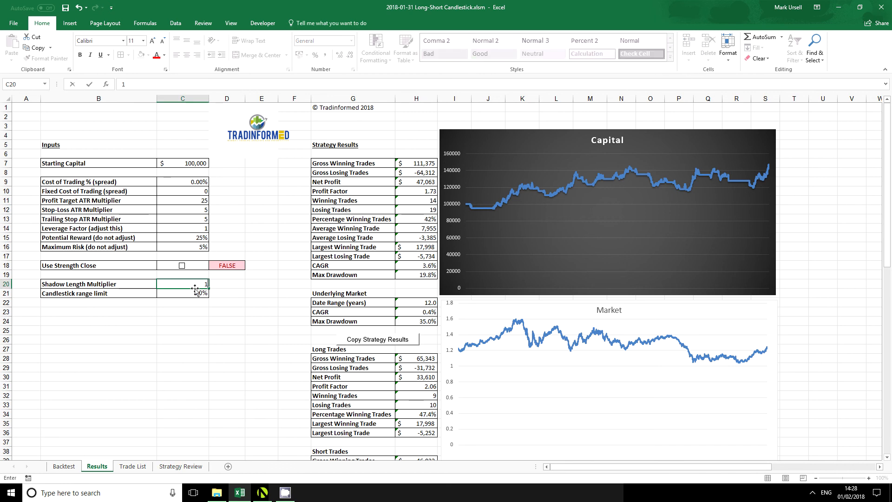
key("Return")
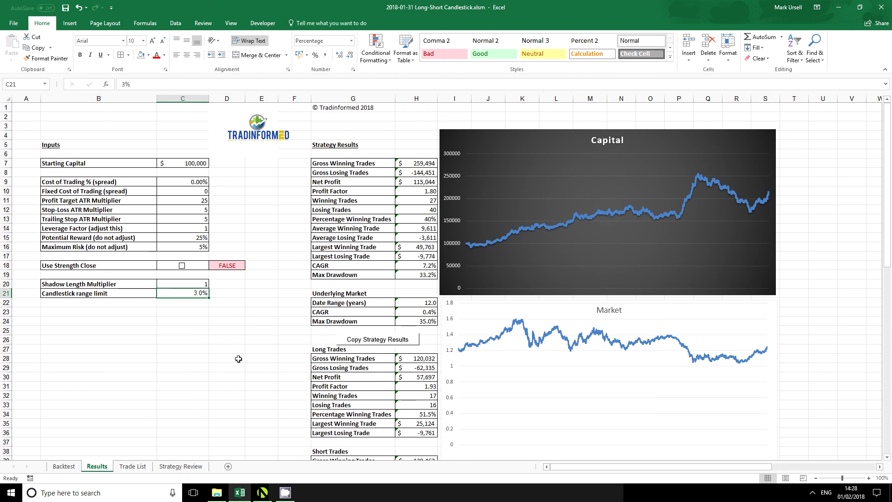
- Try a Candlestick range limit of 1% and then 2% in C21
type("1")
key("ctrl+Return")
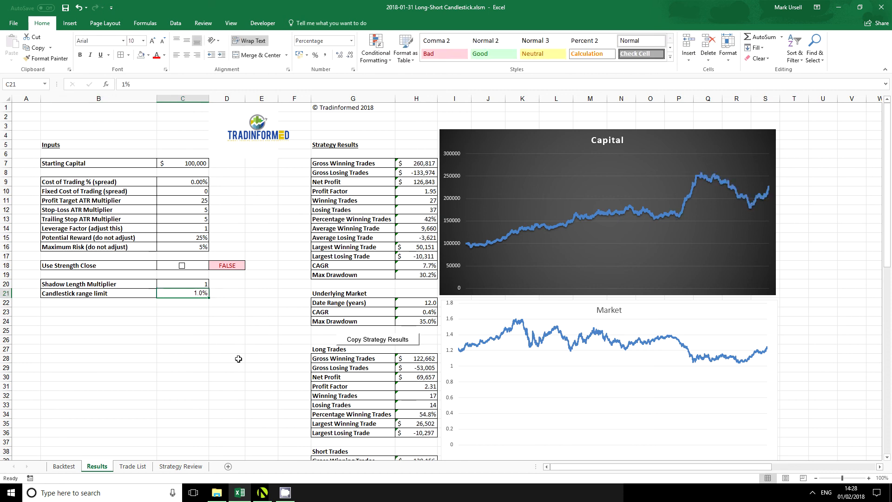
type("2")
key("Return")
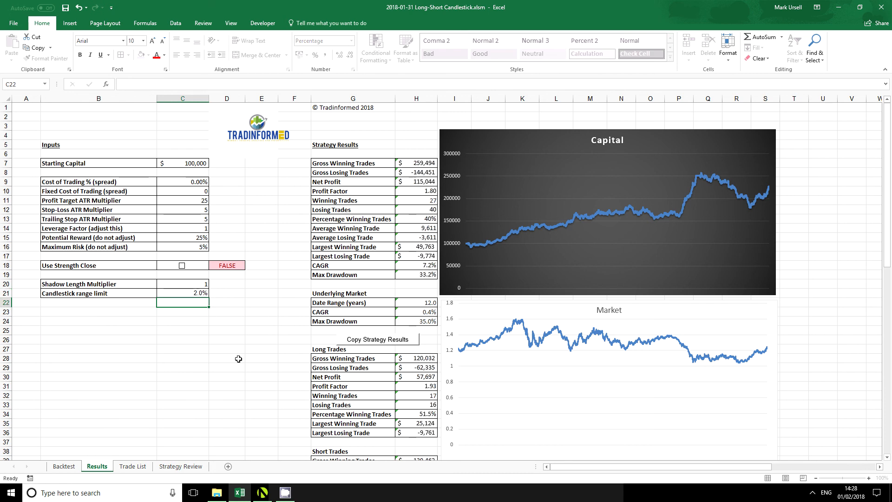
- Set the Candlestick range limit in C21 to 0.5%
key("Up")
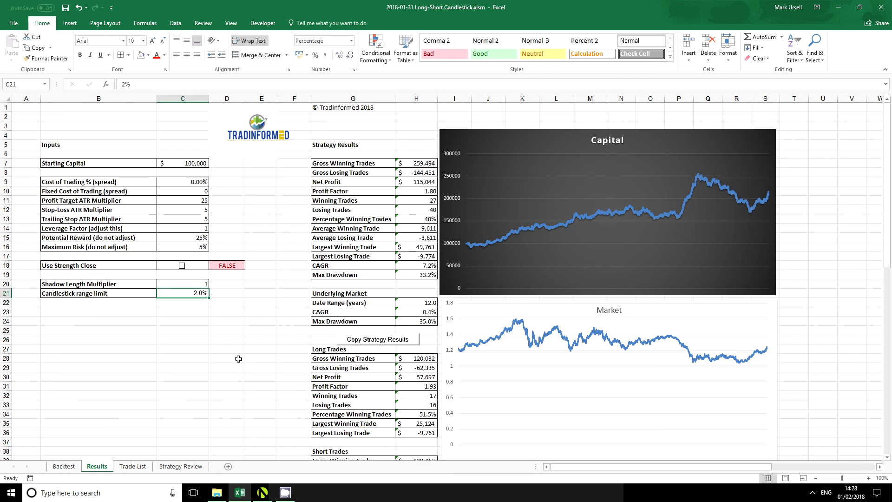
left_click(119, 86)
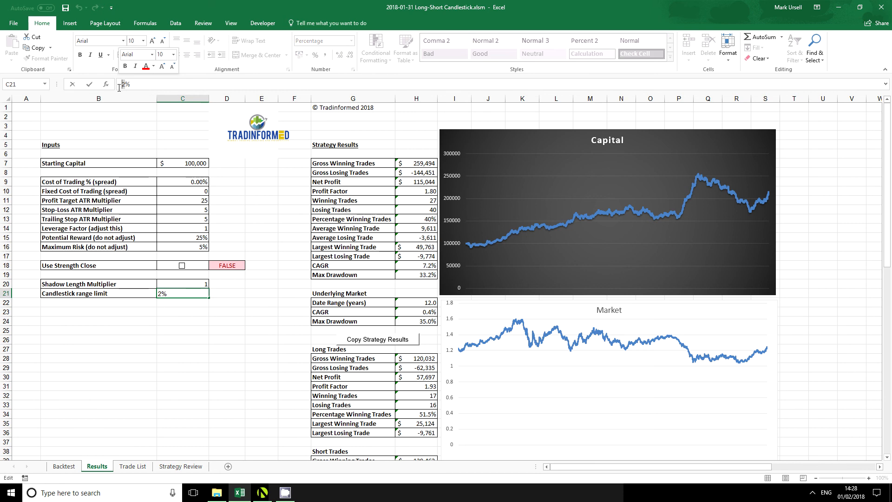
type("0.5")
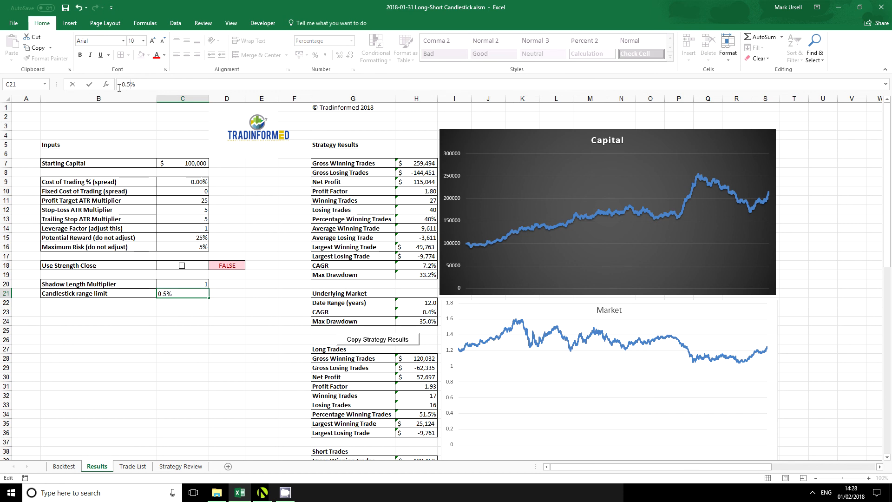
key("Return")
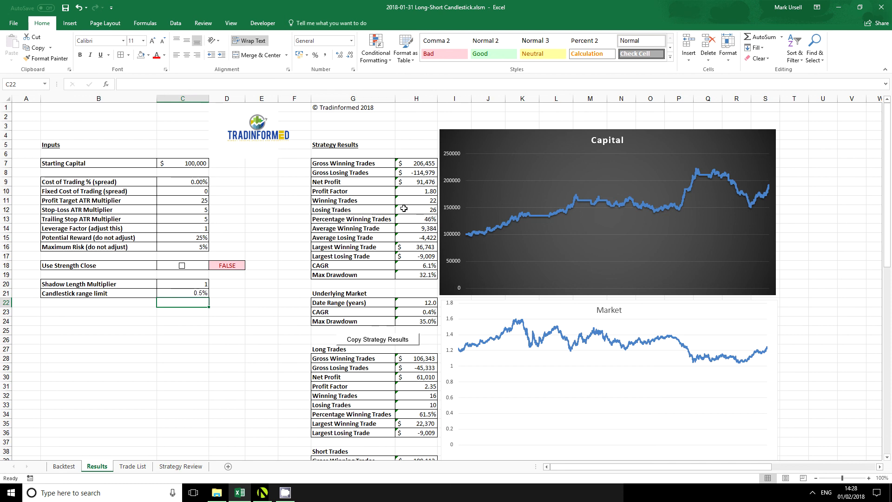
- Set the Candlestick range limit in C21 to 1% and check the strategy's Max Drawdown in H19
left_click(188, 294)
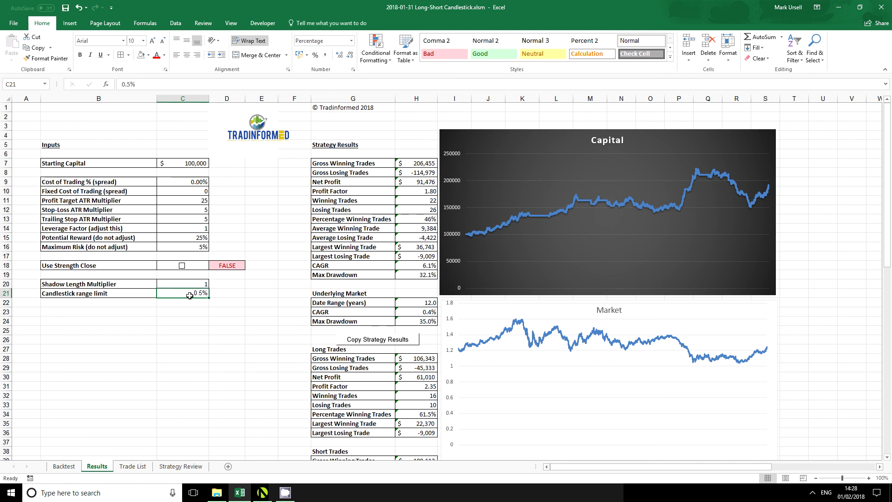
type("1")
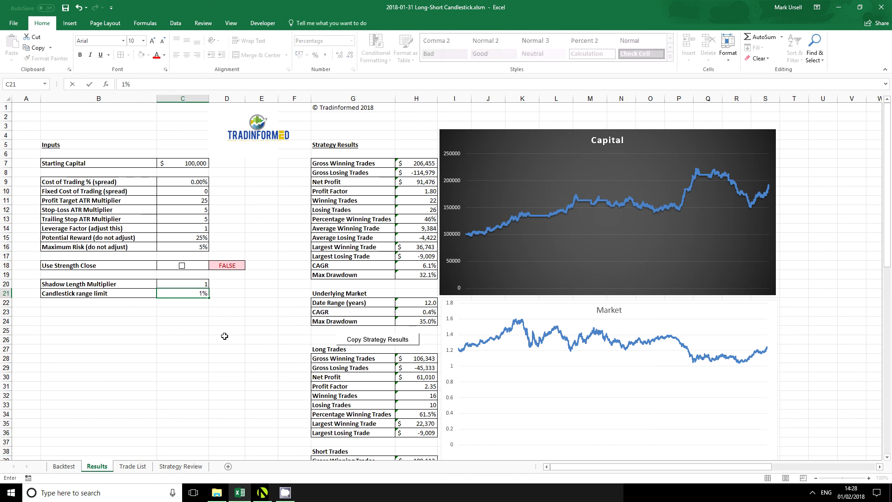
key("Return")
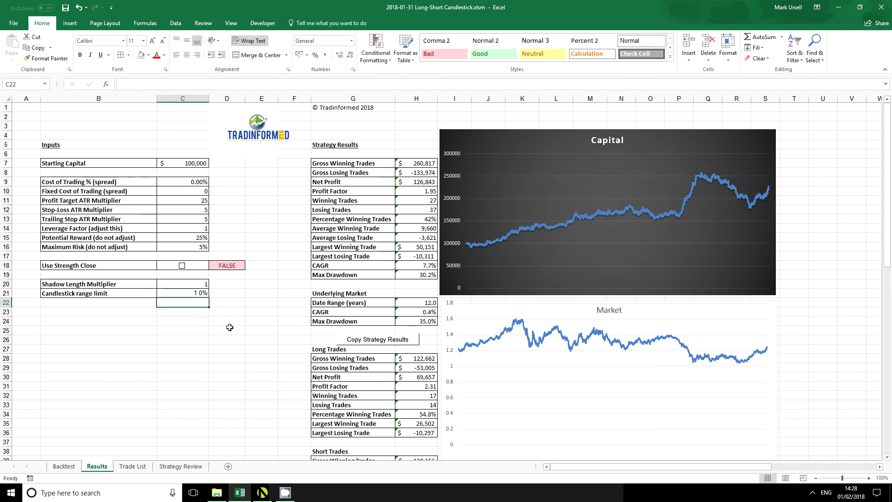
left_click(429, 274)
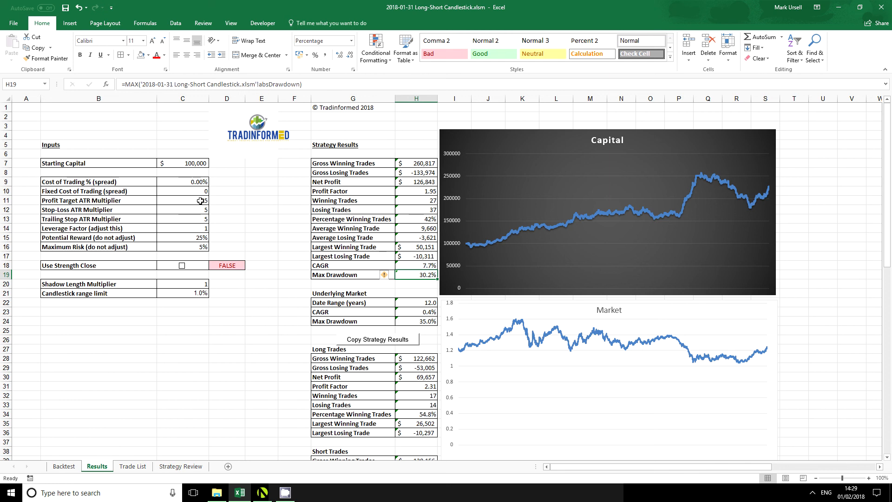
- Review the ATR multiplier inputs in C11:C13 and enable the Use Strength Close option in row 18
left_click_drag(201, 200, 206, 219)
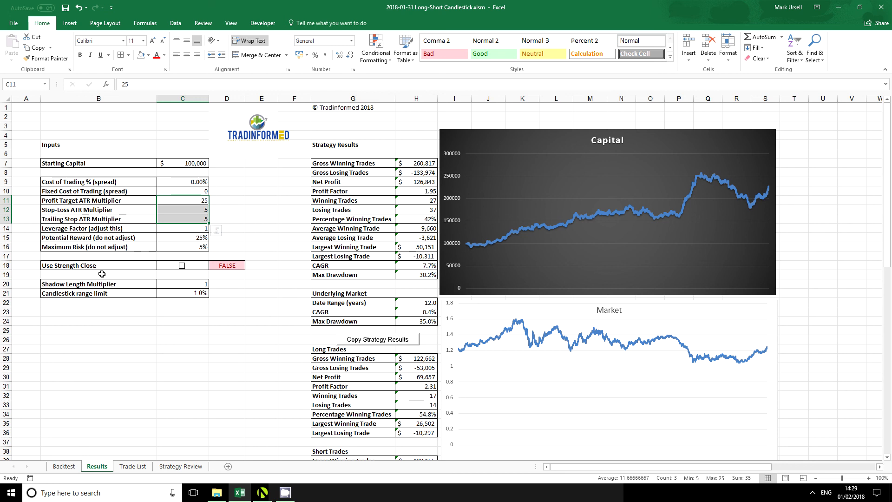
left_click(88, 264)
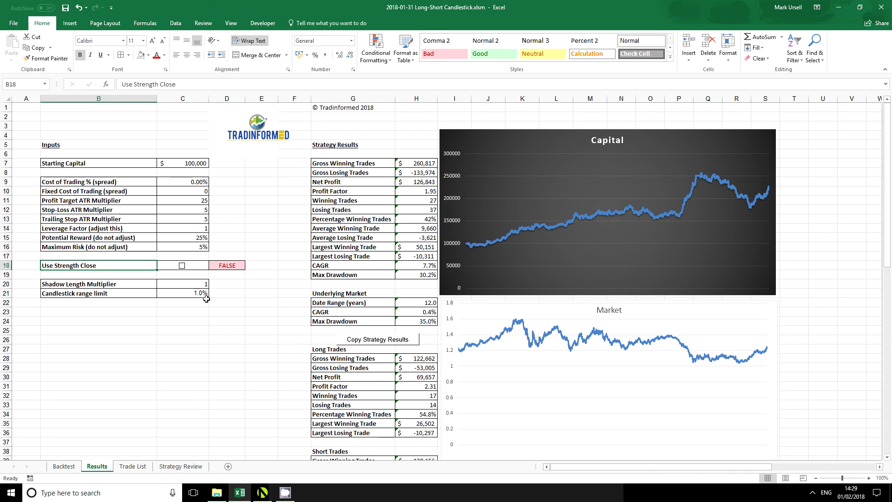
left_click(182, 265)
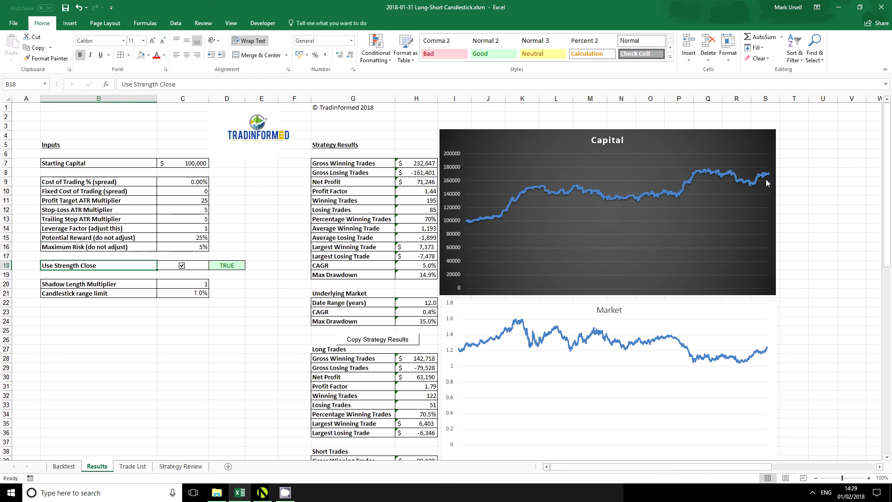
left_click(293, 265)
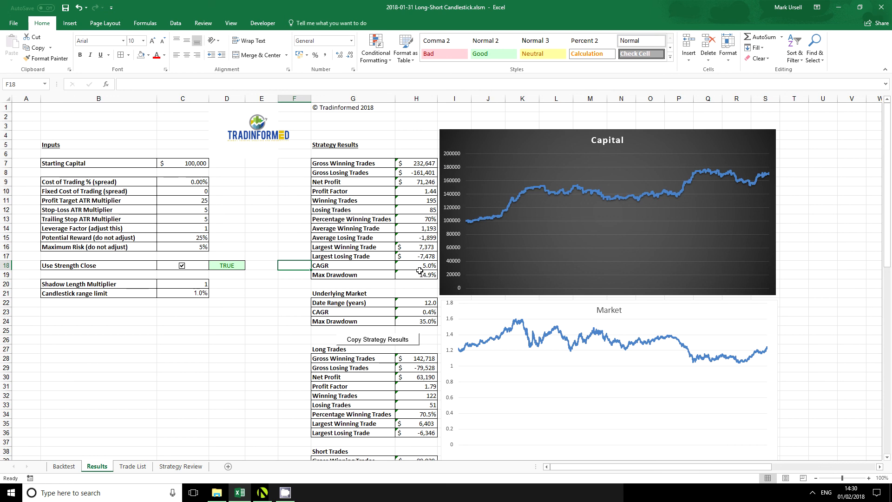
- Review the Percentage Winning Trades in H13 and the strategy CAGR in H18 with Use Strength Close enabled
left_click(420, 219)
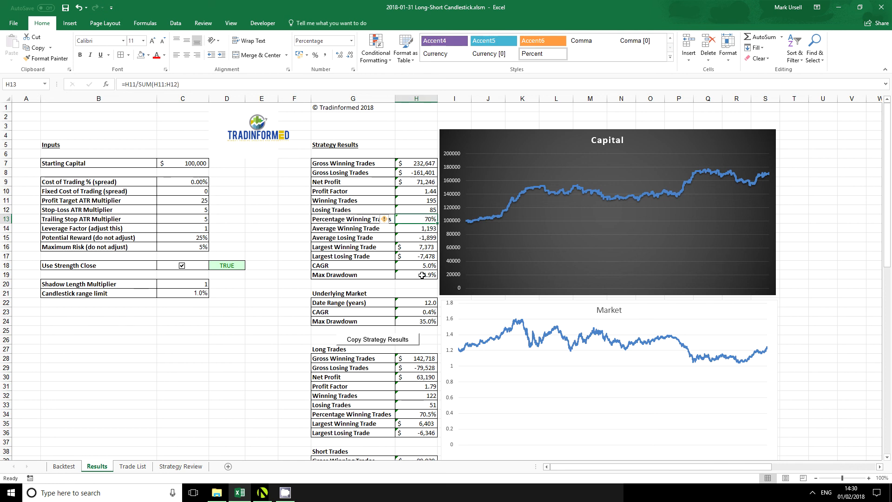
left_click(326, 219)
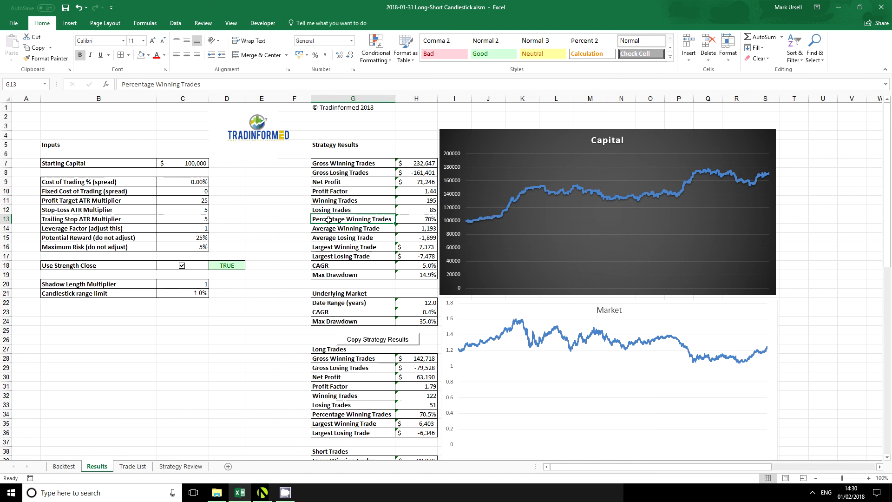
left_click(406, 219)
left_click(359, 219)
left_click(418, 219)
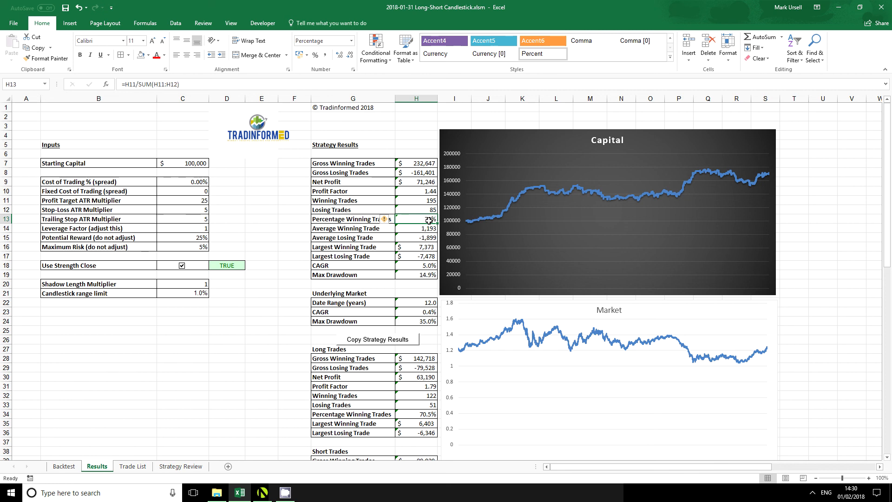
left_click(287, 219)
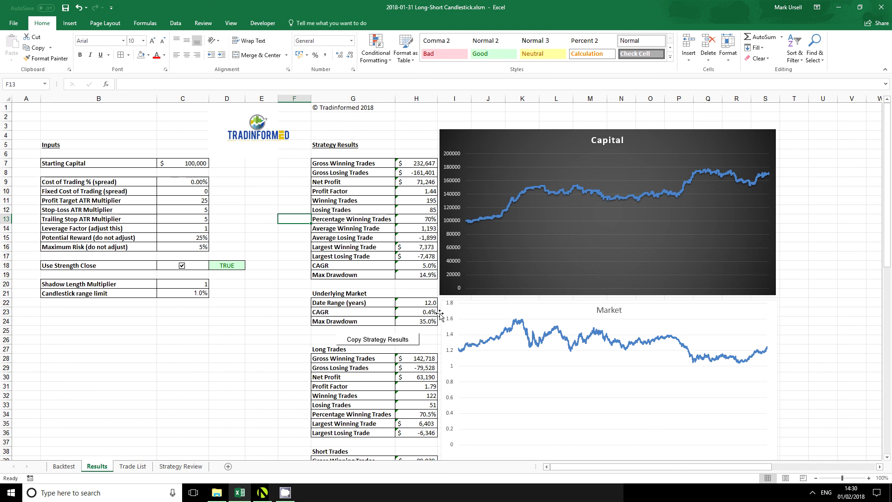
left_click(419, 266)
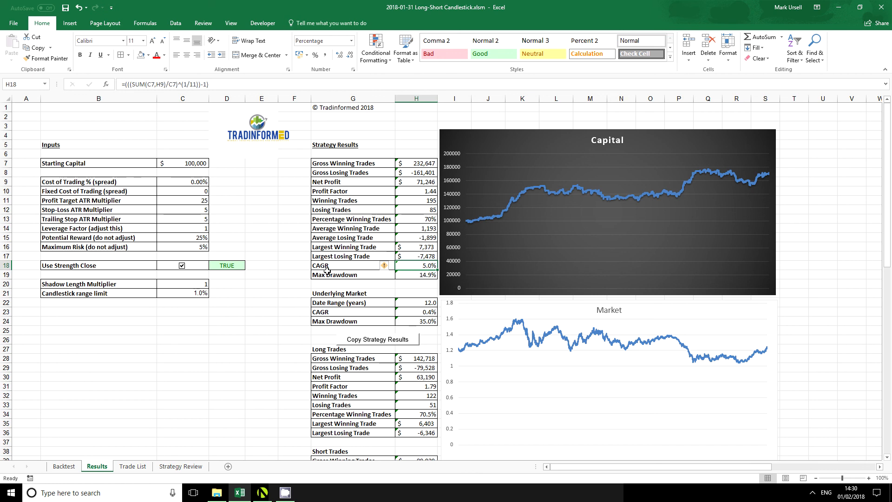
- Turn Use Strength Close off and back on to compare the strategy results, including Max Drawdown
left_click(182, 266)
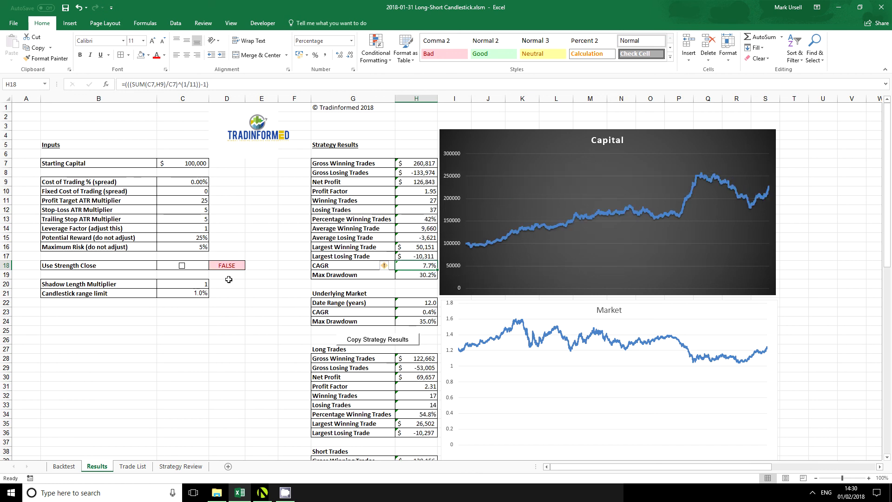
left_click(183, 266)
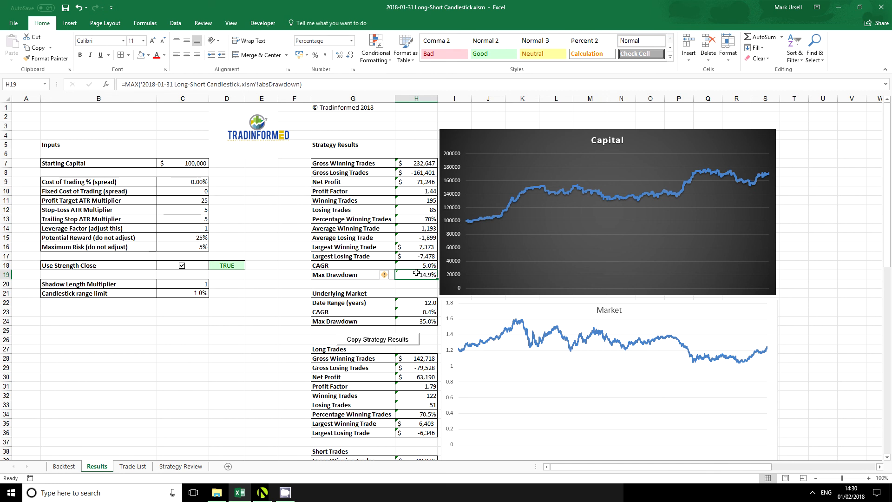
left_click(403, 285)
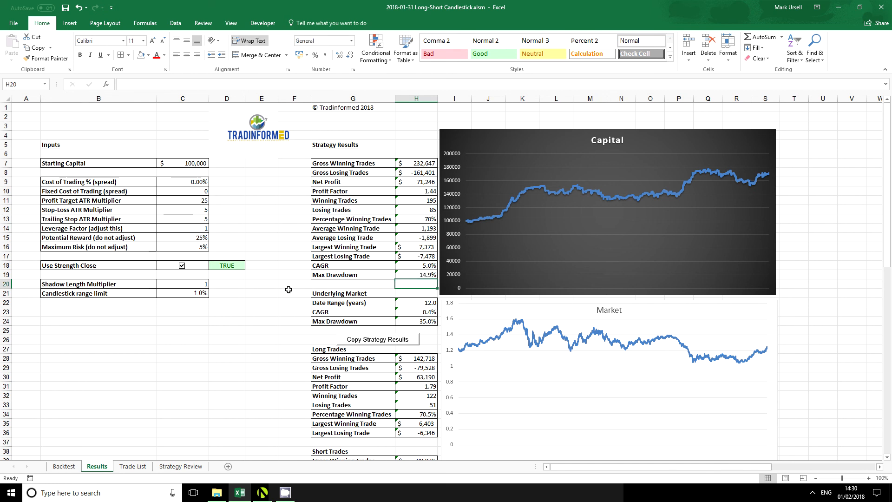
- Check the Max Drawdown in H19 and set the Leverage Factor in C14 to 2
left_click(193, 228)
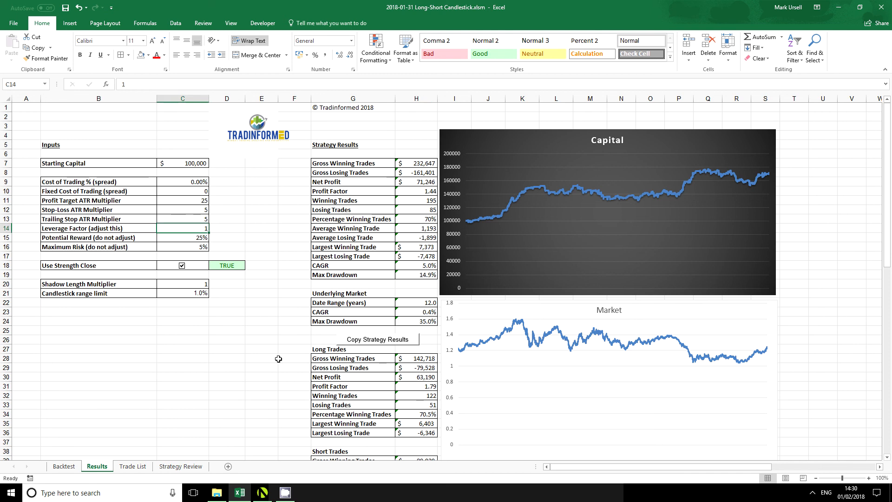
left_click(419, 276)
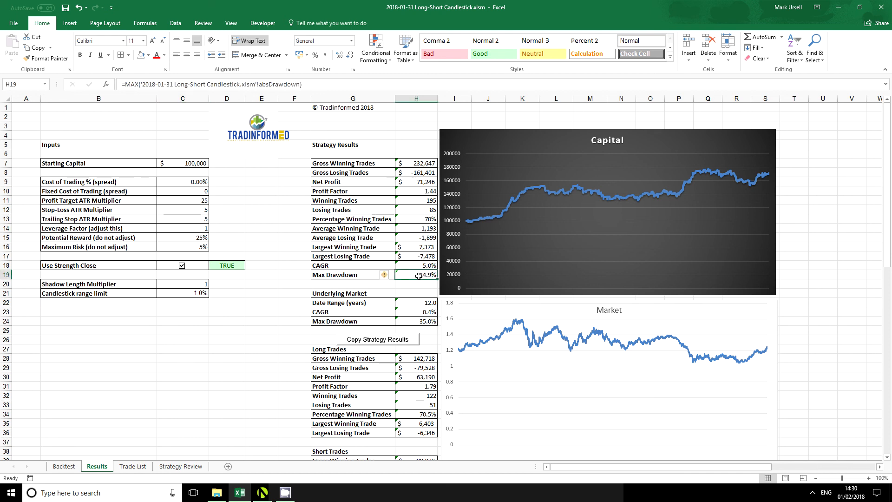
left_click(194, 228)
type("2")
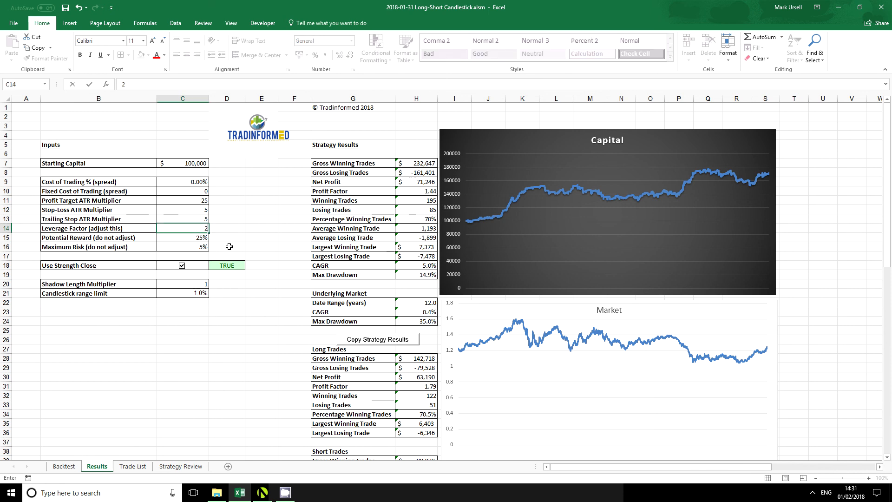
left_click(231, 247)
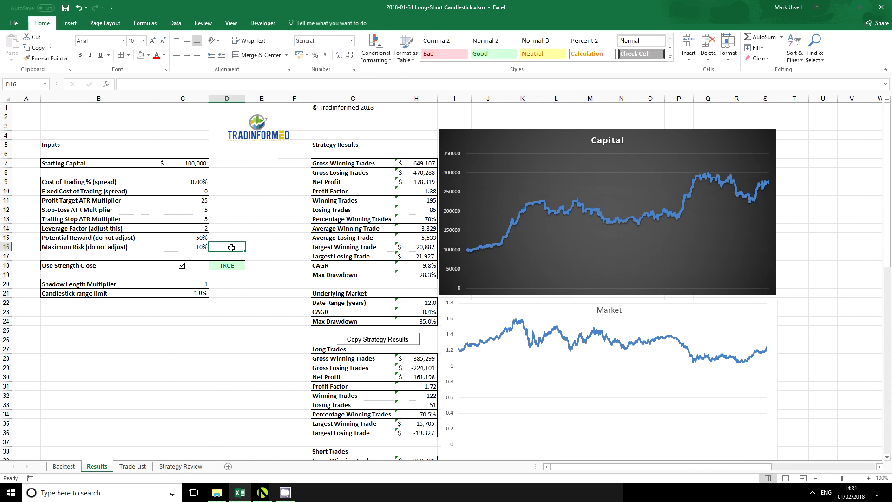
- Review the CAGR, the winning and losing trade counts and the Max Drawdown for the leveraged strategy
left_click(423, 266)
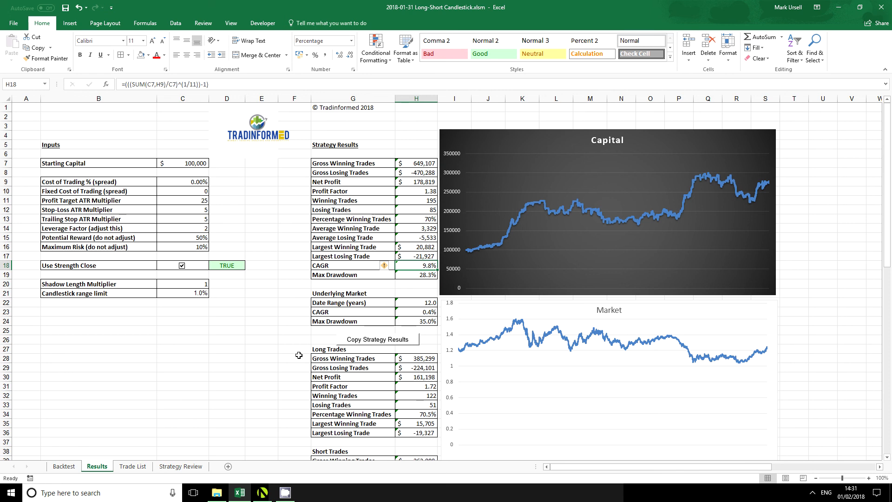
left_click(420, 285)
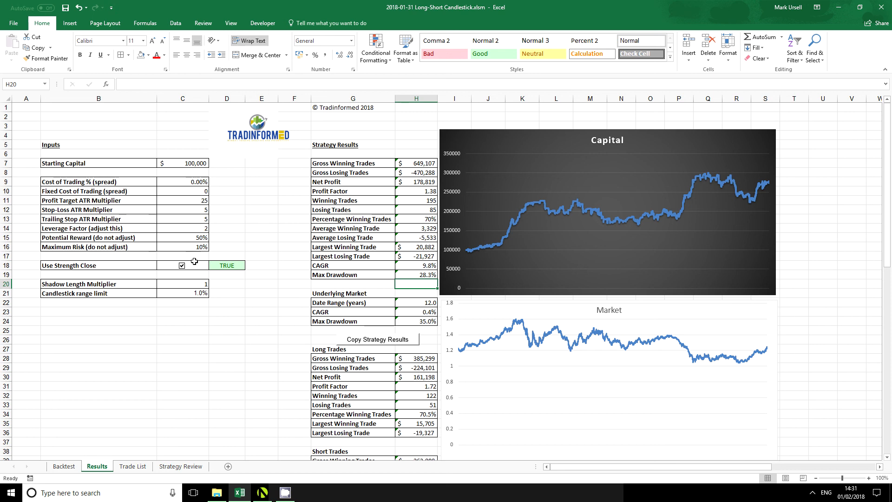
left_click_drag(418, 201, 419, 208)
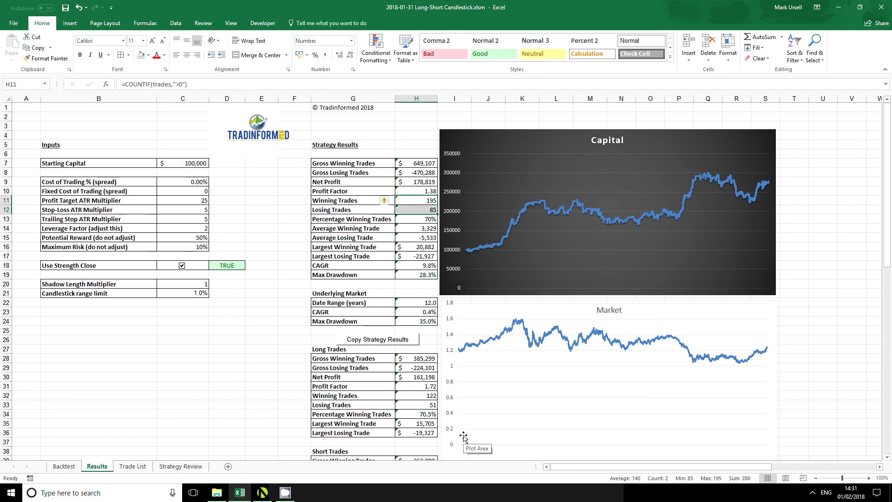
left_click(418, 274)
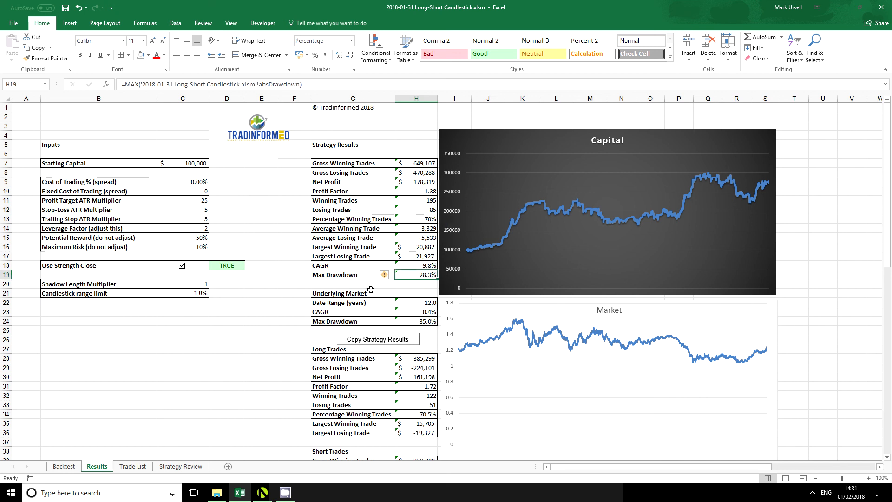
- Check the strategy CAGR in H18 and copy the current strategy results to the Strategy Review sheet
left_click(423, 266)
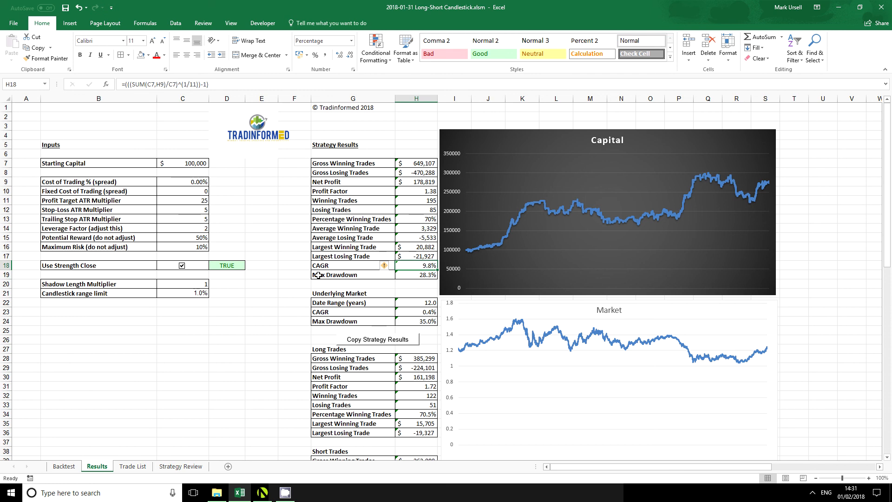
left_click(371, 340)
left_click(194, 352)
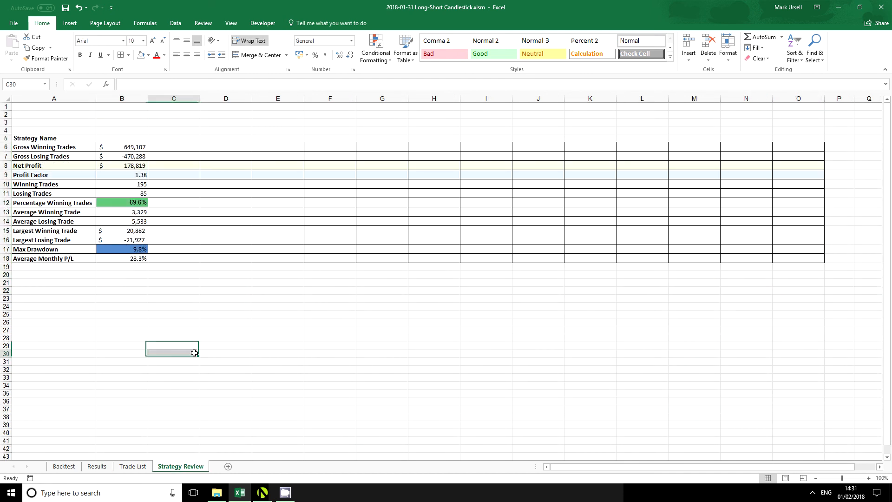
- Name the first strategy "2* leverage, Strength Close" in B5 of the Strategy Review sheet and wrap its text
left_click(132, 138)
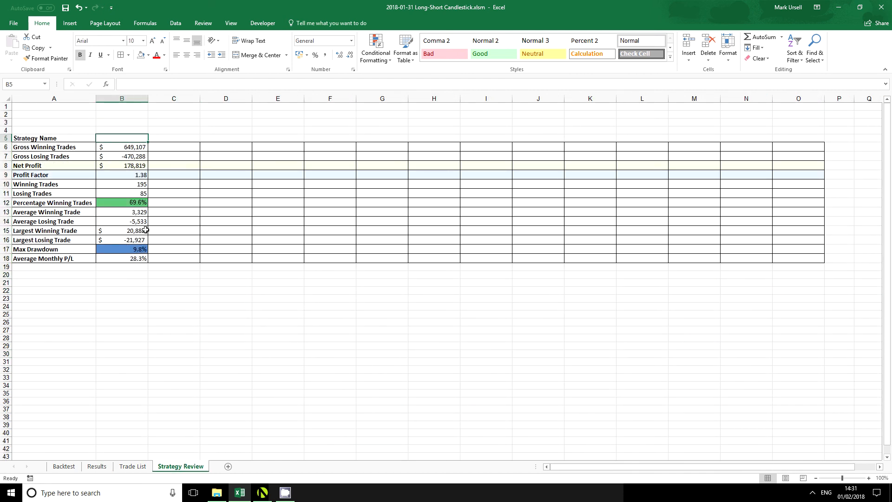
left_click(96, 466)
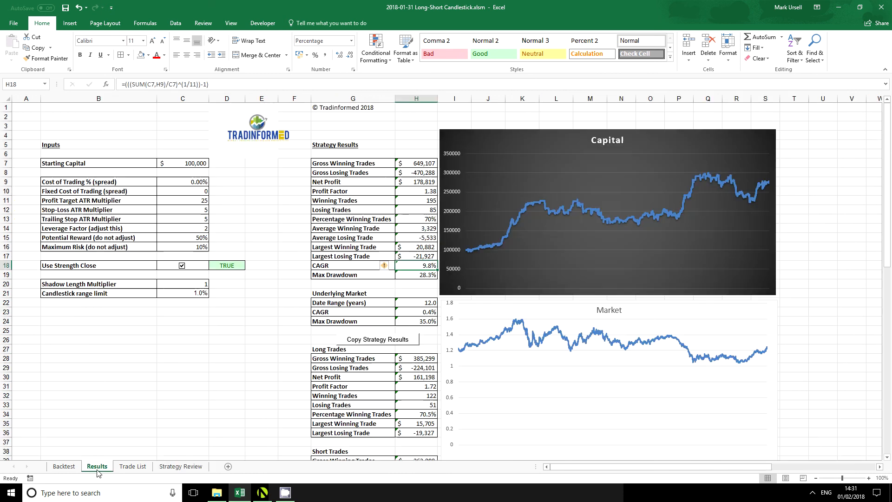
left_click(201, 466)
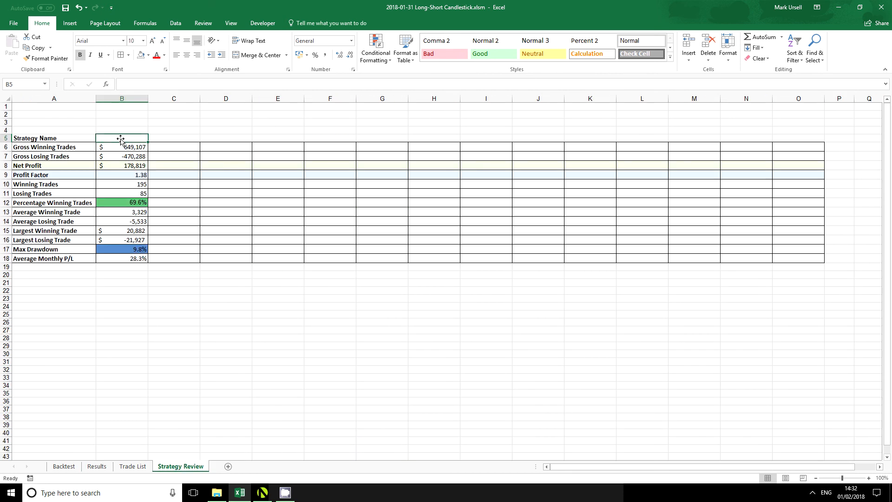
type("2")
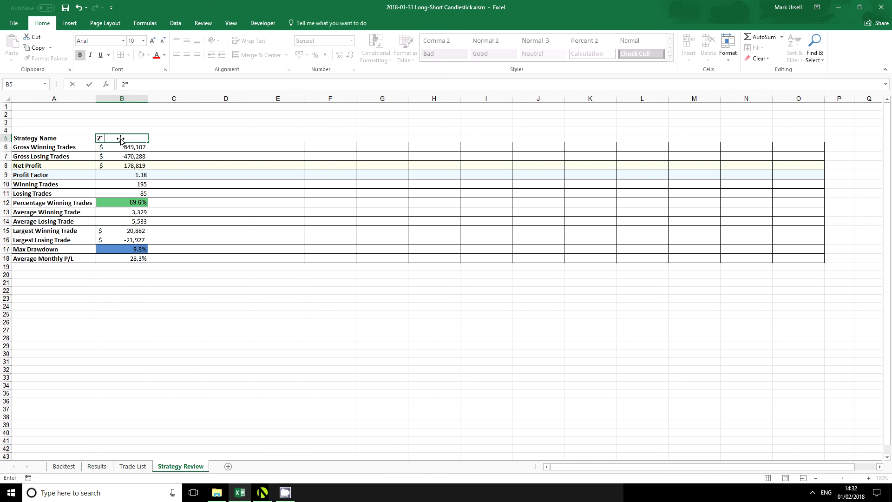
type("* leverage, Strength Close")
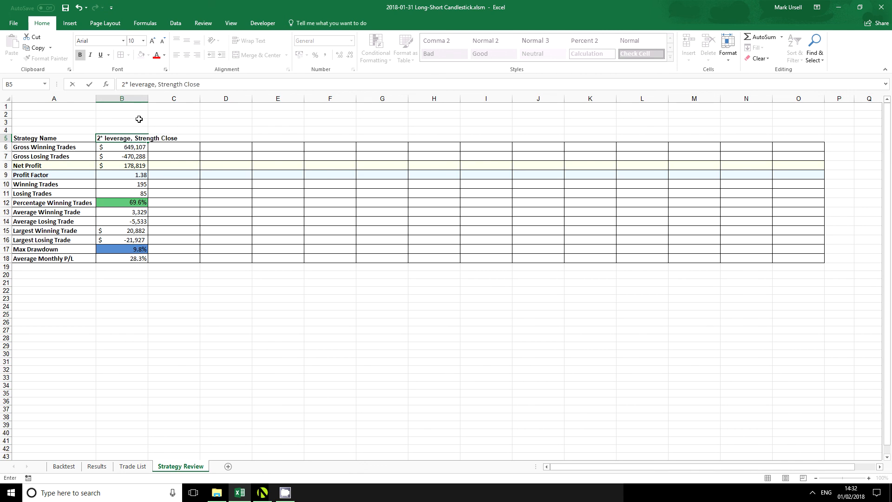
left_click(138, 117)
left_click(134, 138)
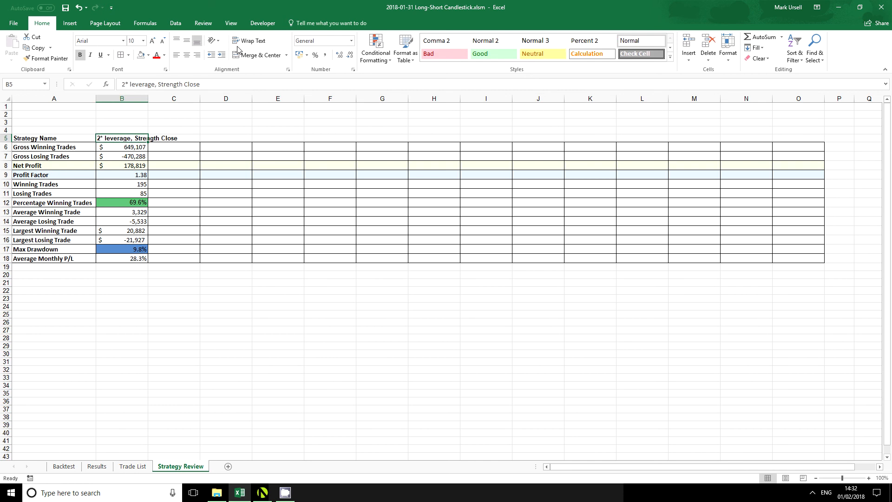
left_click(249, 40)
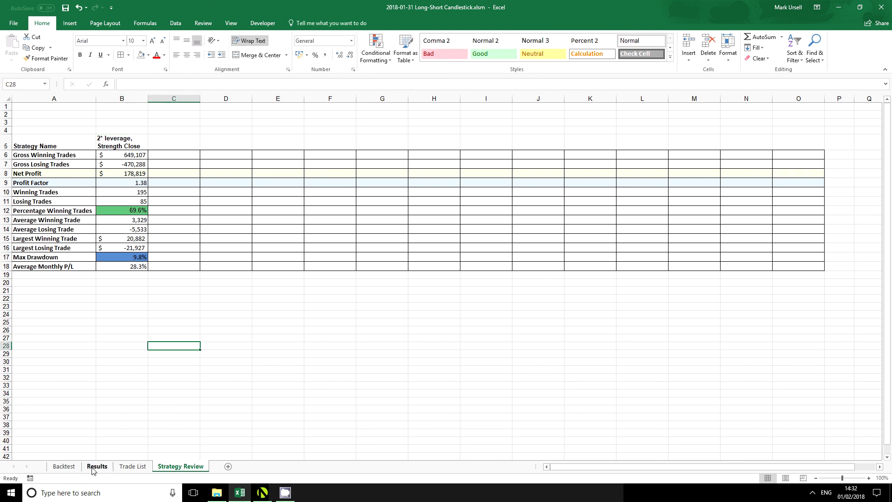
- Copy the strategy results for a Leverage Factor of 1 with Use Strength Close turned off to the Strategy Review sheet
left_click(96, 467)
left_click(190, 228)
type("1")
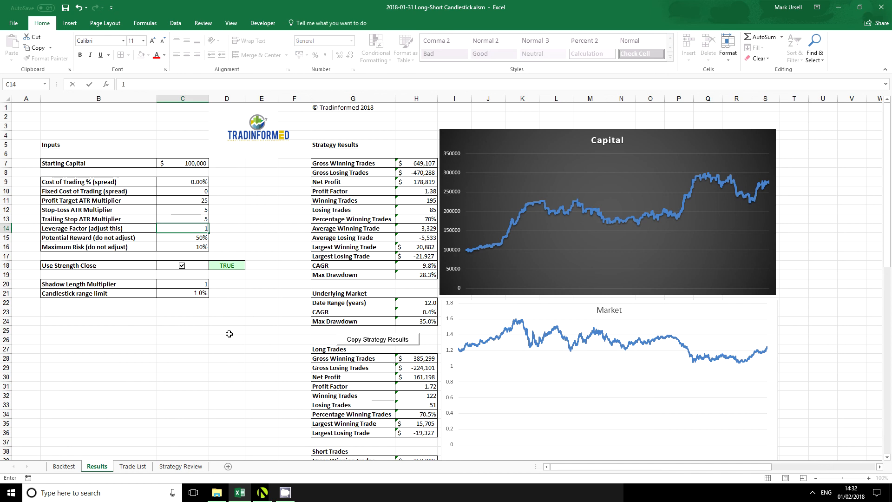
left_click(225, 331)
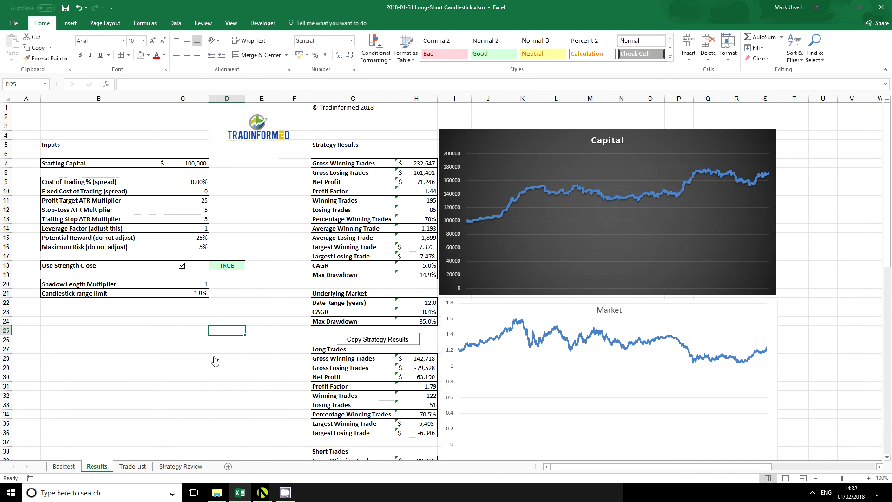
left_click(377, 340)
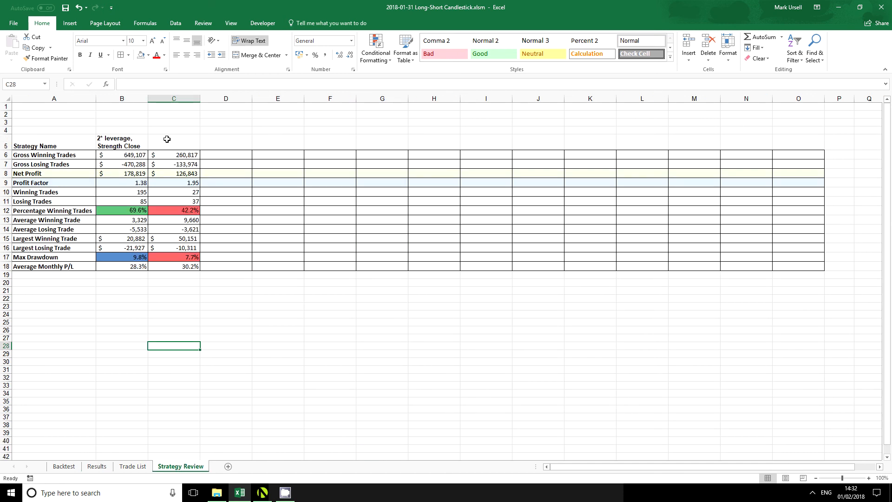
- Name the second strategy "1 leverage, no strength close" in C5 and apply the formatting of B5 to it
type("1")
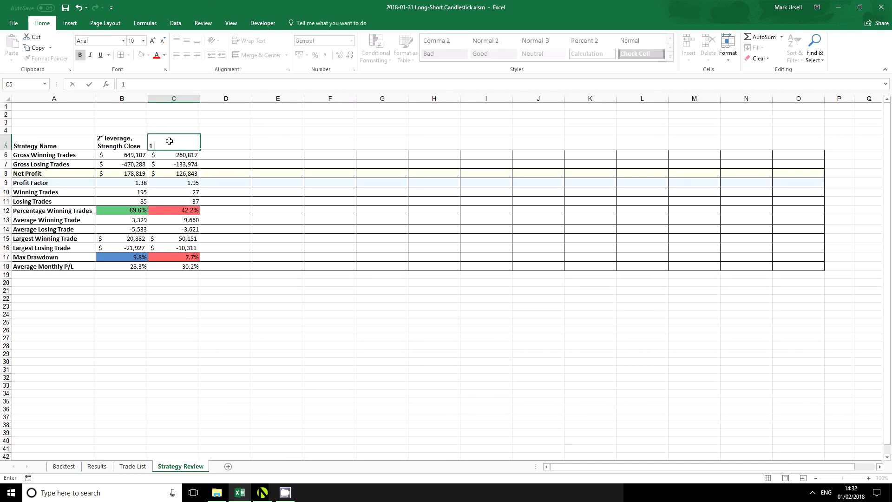
type(" leverage, no strength close")
key("Return")
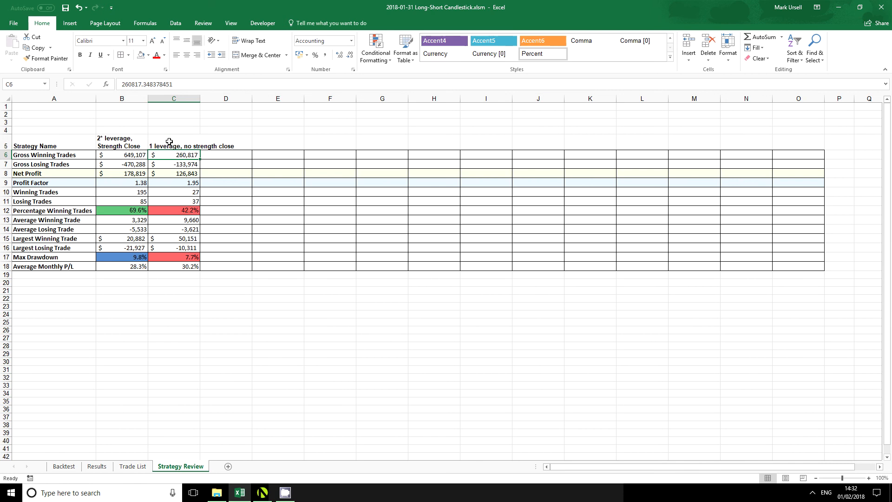
left_click(122, 141)
left_click(46, 58)
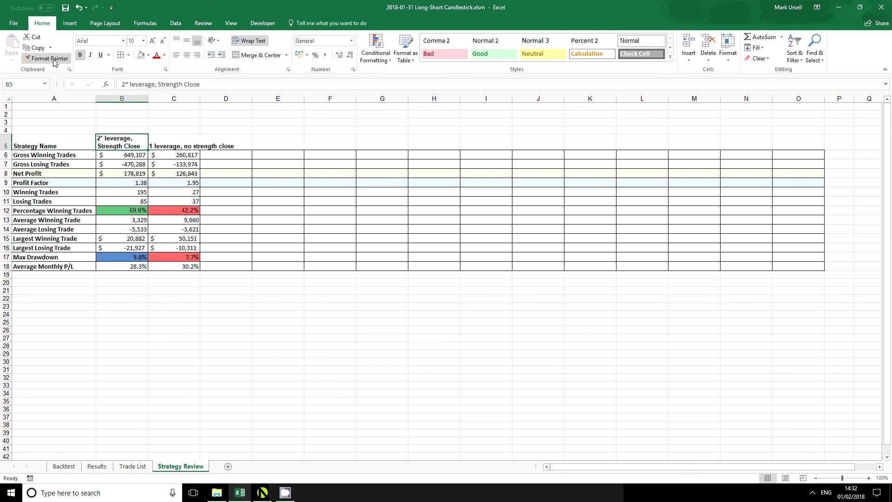
left_click(174, 141)
- Compare the Percentage Winning Trades of both strategies, review the first strategy's figures in B6:B18 and return to the Results sheet
left_click_drag(122, 210, 174, 211)
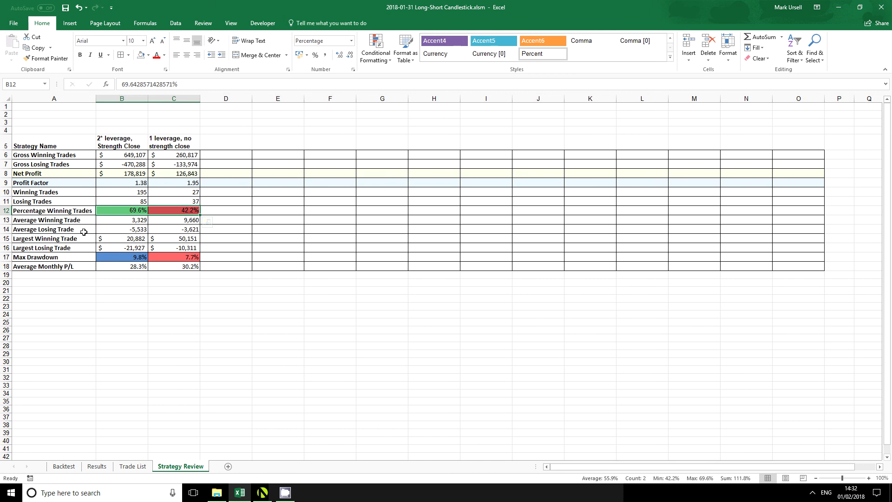
left_click(185, 209)
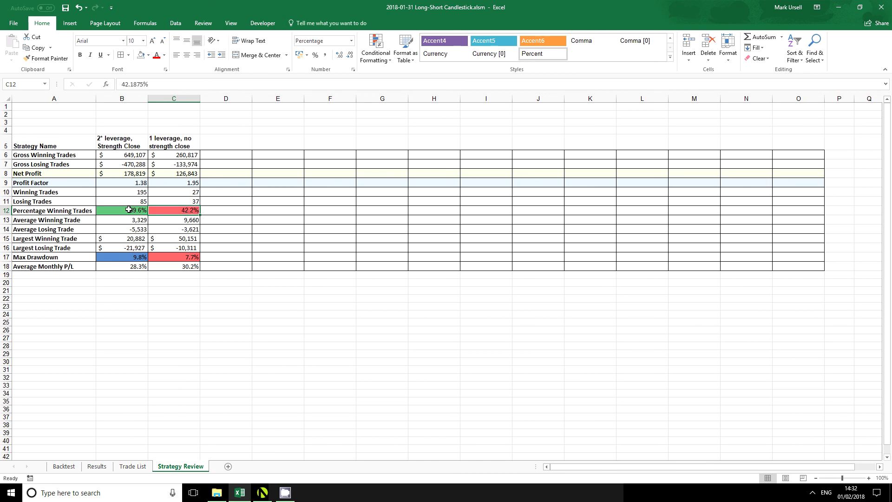
left_click(129, 209)
left_click_drag(128, 155, 122, 281)
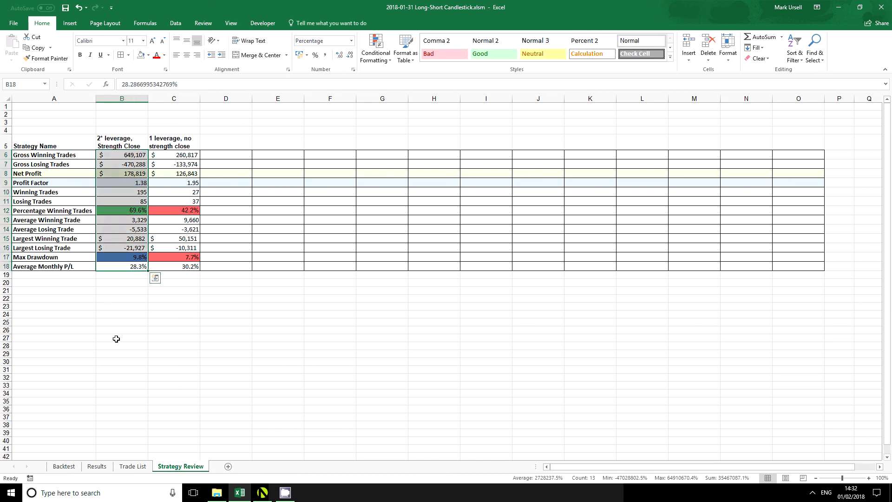
left_click(122, 323)
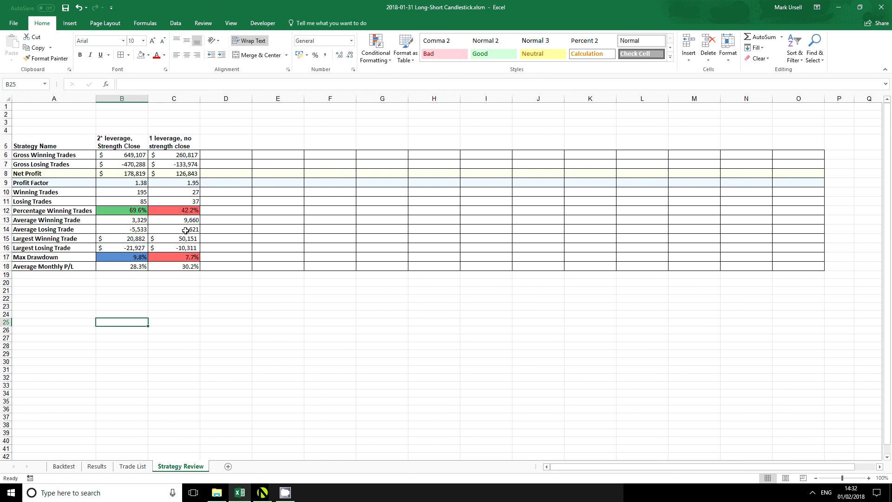
left_click(98, 466)
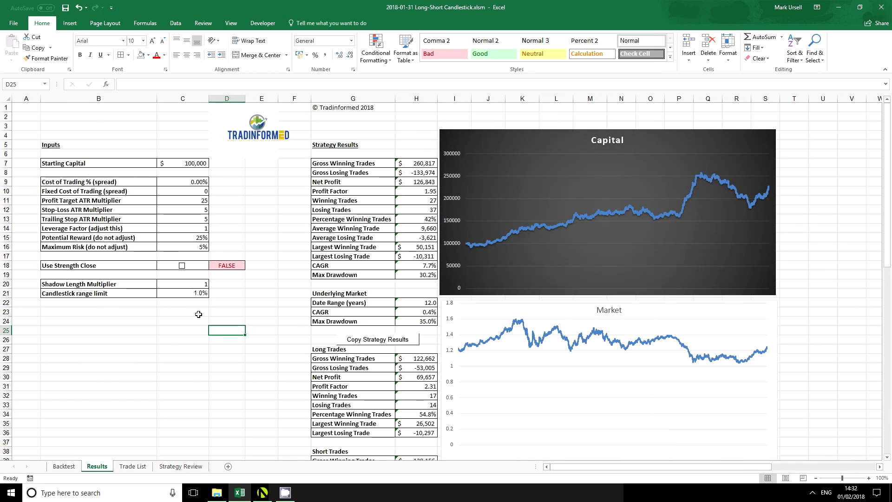
left_click(187, 323)
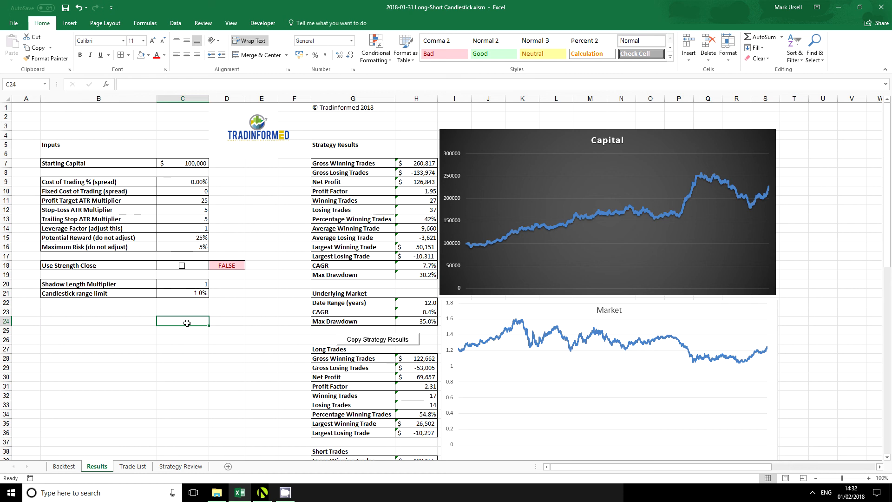